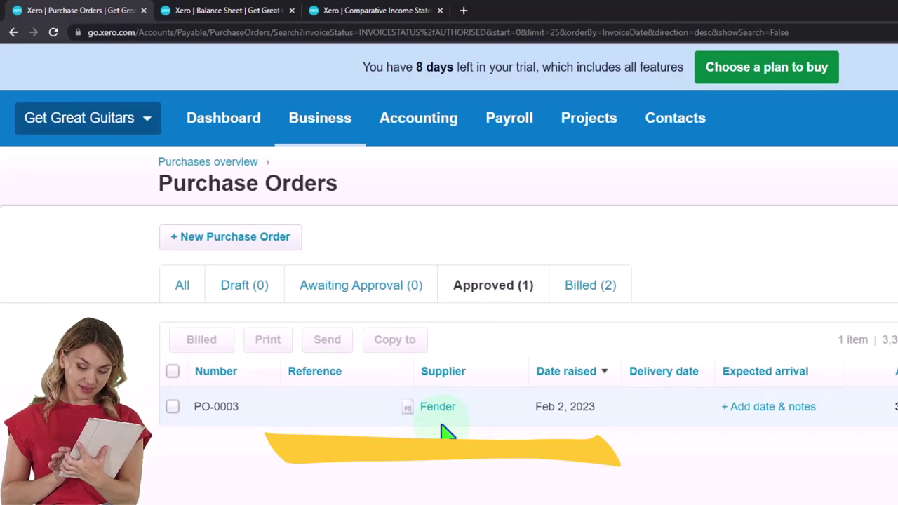
Open the Fender record from the list of all contacts and review its outstanding purchase order and activity
{"action": "left_click", "coordinate": [663, 151]}
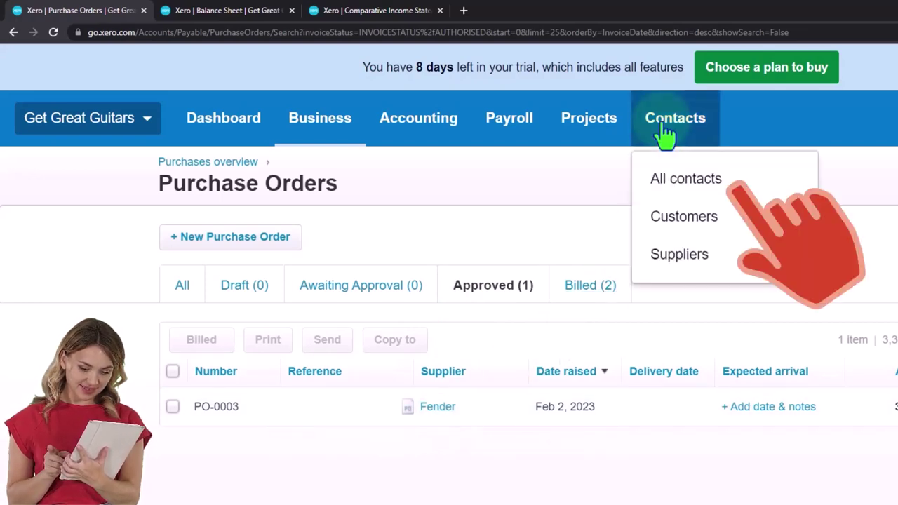
{"action": "left_click", "coordinate": [663, 181]}
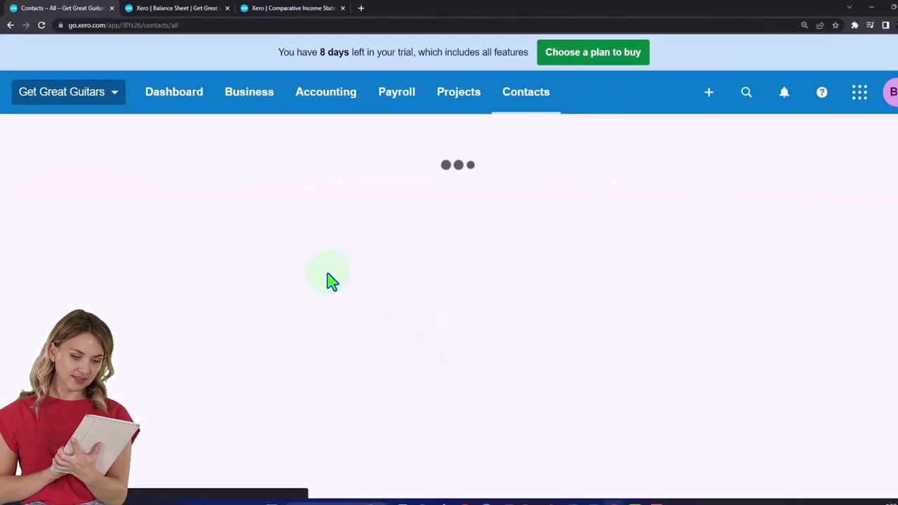
{"action": "scroll", "coordinate": [260, 286], "scroll_direction": "down", "scroll_amount": 3}
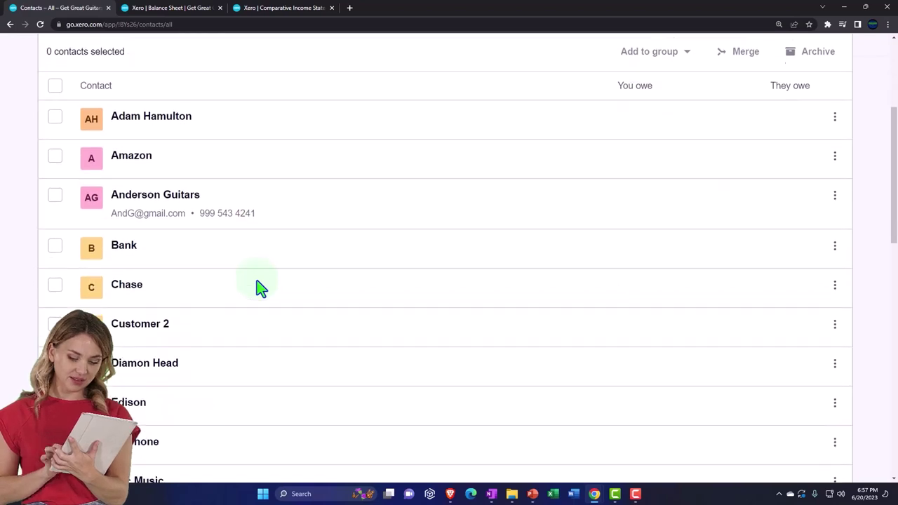
{"action": "scroll", "coordinate": [259, 286], "scroll_direction": "down", "scroll_amount": 4}
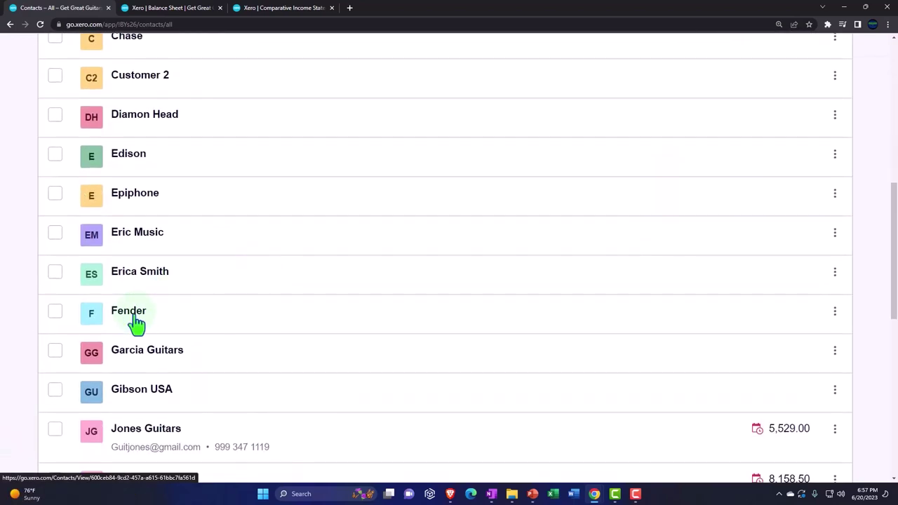
{"action": "left_click", "coordinate": [136, 320]}
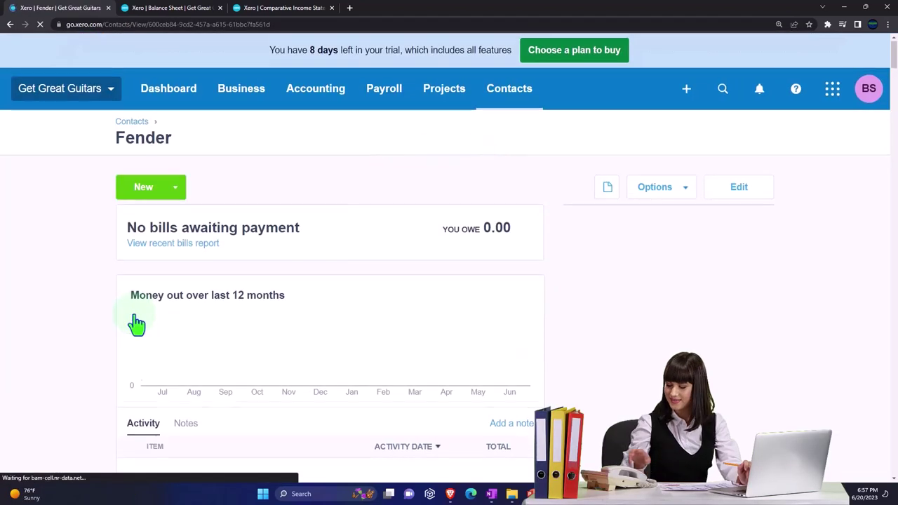
{"action": "scroll", "coordinate": [136, 322], "scroll_direction": "down", "scroll_amount": 3}
{"action": "scroll", "coordinate": [137, 323], "scroll_direction": "down", "scroll_amount": 2}
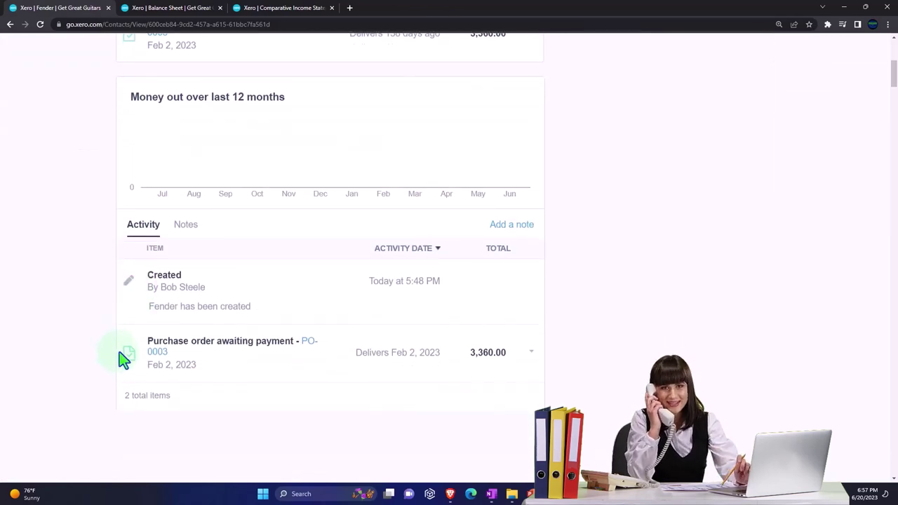
{"action": "scroll", "coordinate": [119, 351], "scroll_direction": "up", "scroll_amount": 5}
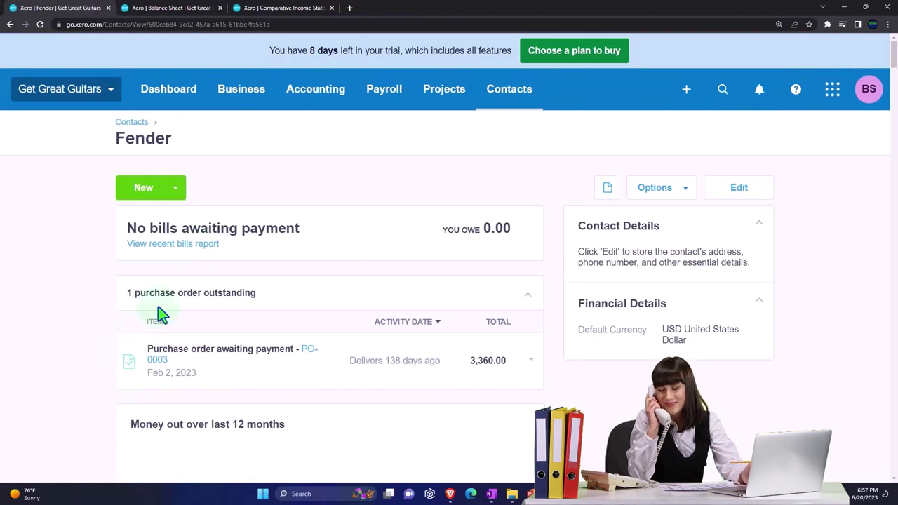
Return to the purchase orders and list only the approved ones
{"action": "left_click", "coordinate": [252, 102]}
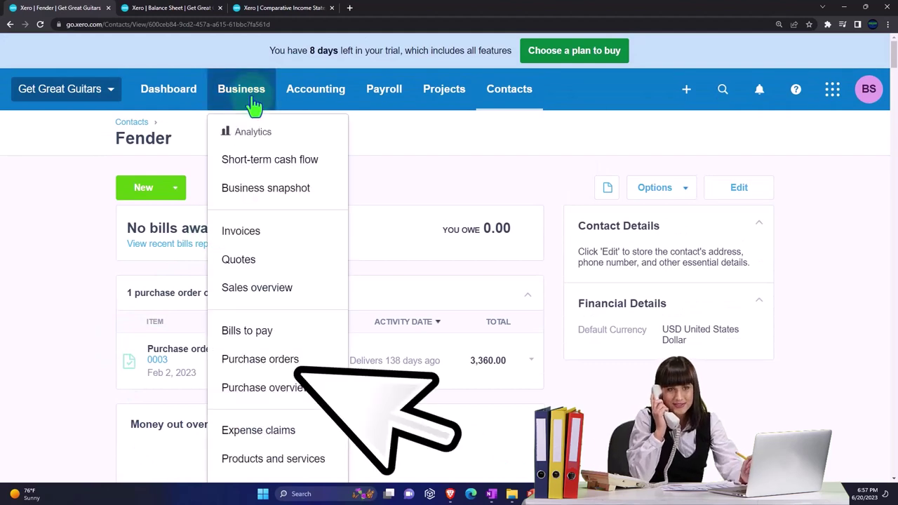
{"action": "left_click", "coordinate": [259, 360]}
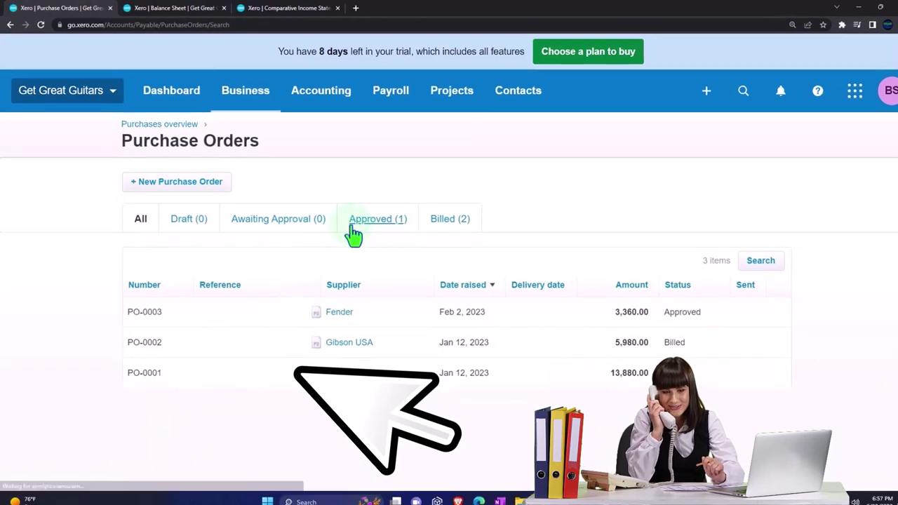
{"action": "left_click", "coordinate": [355, 235]}
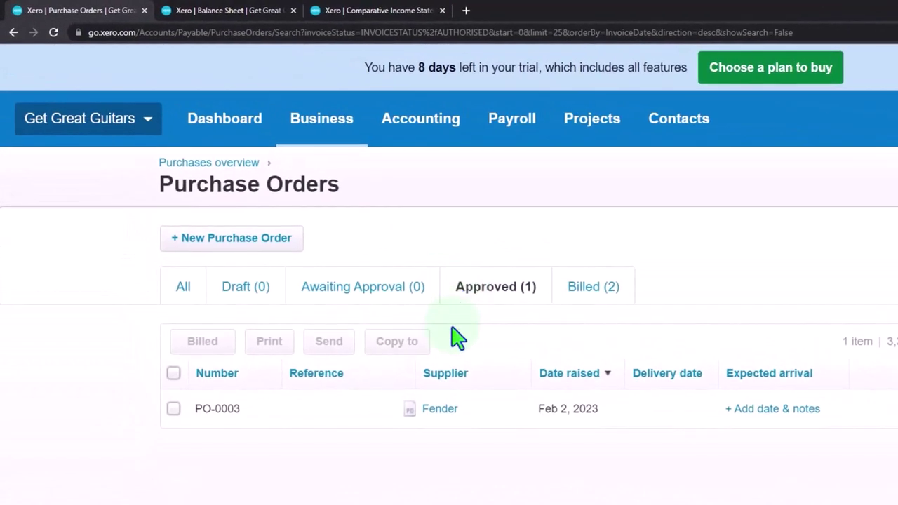
{"action": "key", "text": "ctrl+plus"}
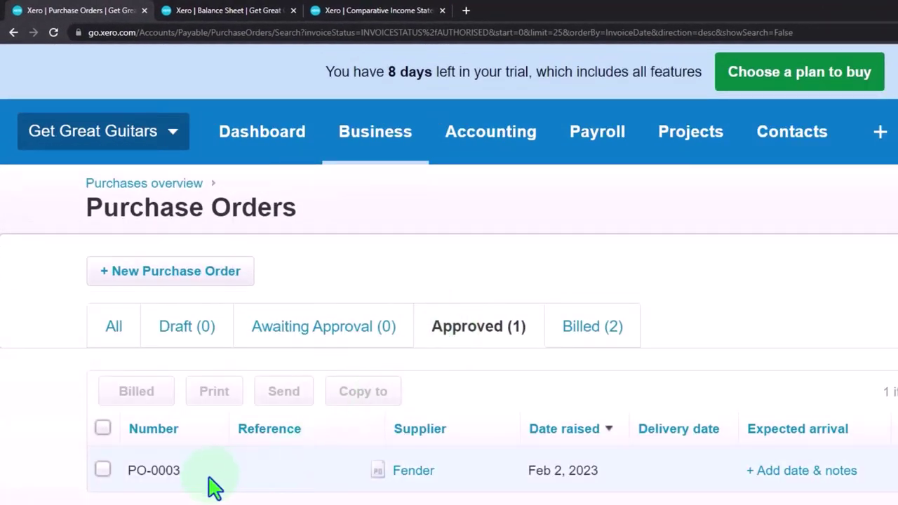
Select purchase order PO-0003 in the approved list, view its copy options, and dismiss them without copying
{"action": "left_click", "coordinate": [102, 469]}
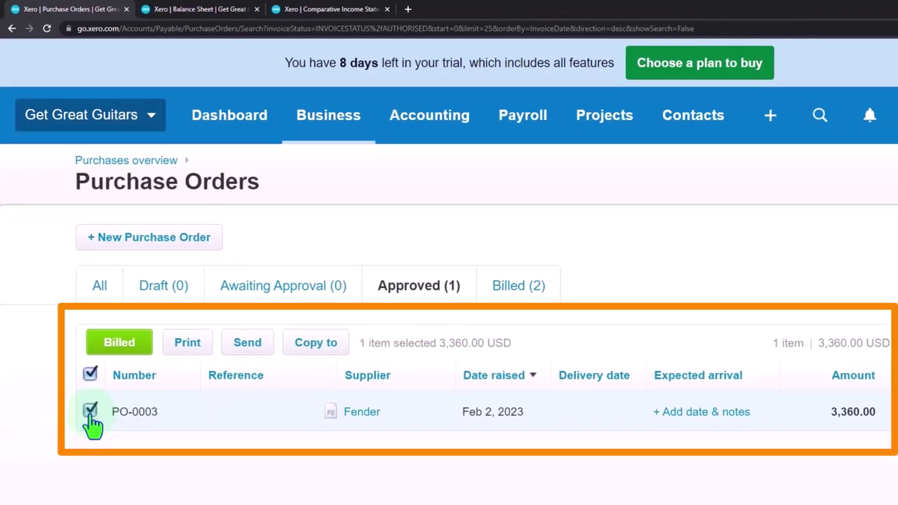
{"action": "left_click", "coordinate": [320, 351]}
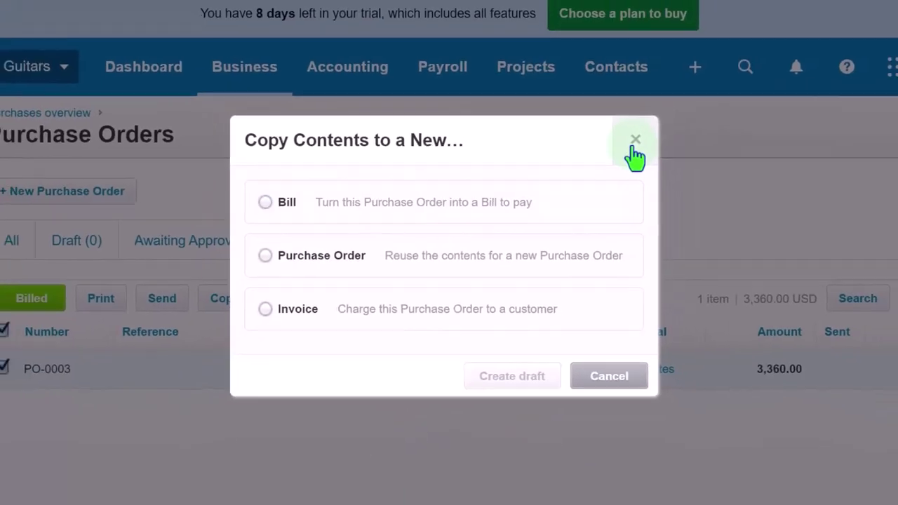
{"action": "left_click", "coordinate": [635, 144]}
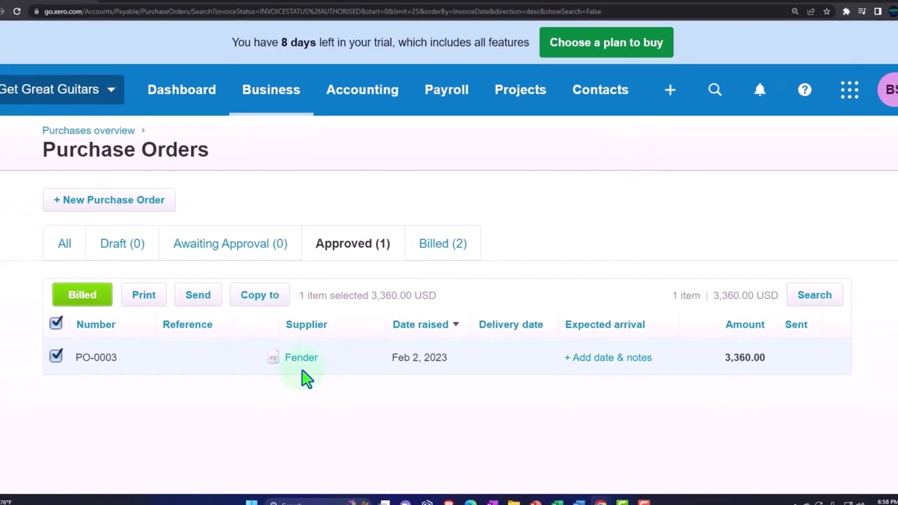
Open the Fender purchase order PO-0003, view the copy options there, and go back to the approved orders without copying
{"action": "left_click", "coordinate": [279, 376]}
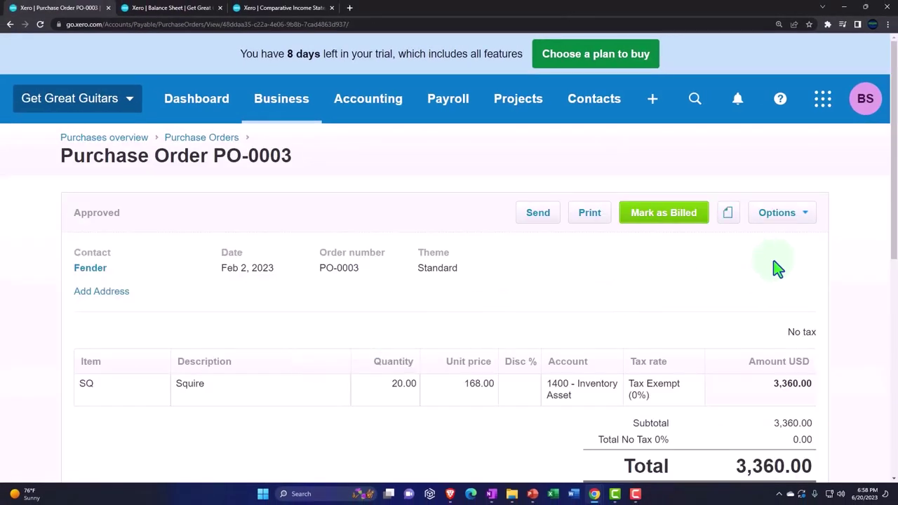
{"action": "left_click", "coordinate": [801, 217]}
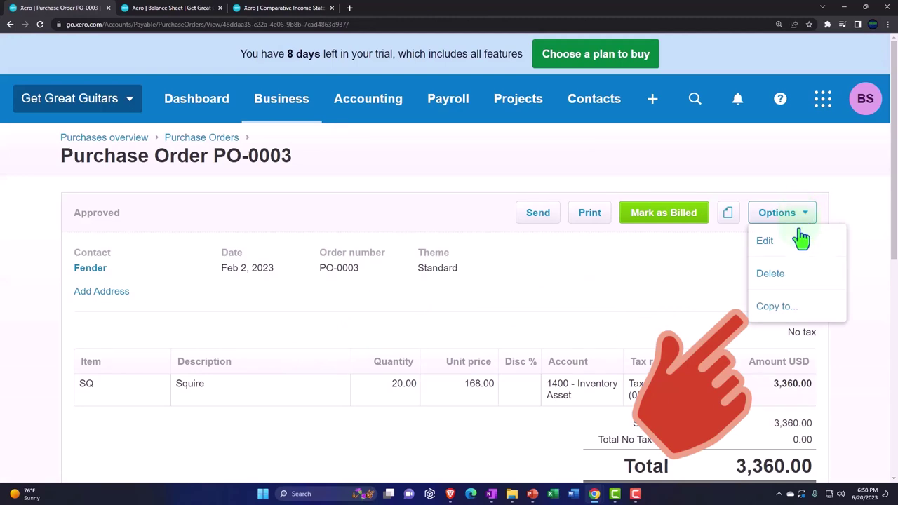
{"action": "left_click", "coordinate": [779, 308]}
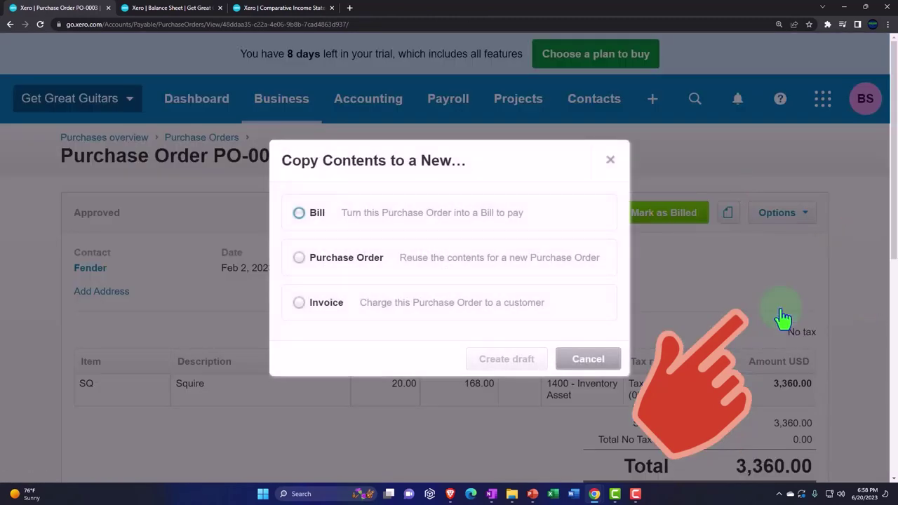
{"action": "left_click", "coordinate": [611, 161]}
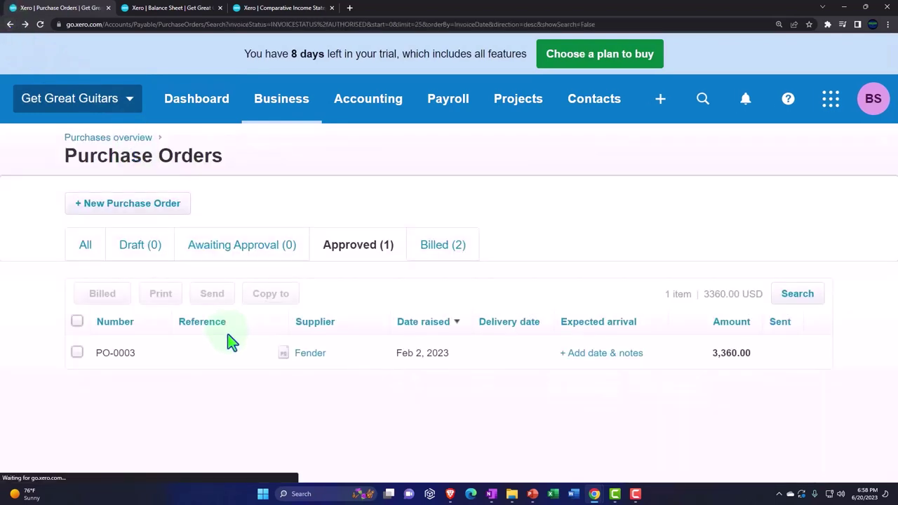
Copy approved purchase order PO-0003 to a new draft bill, marking it as fully billed, and list the billed purchase orders
{"action": "left_click", "coordinate": [77, 353]}
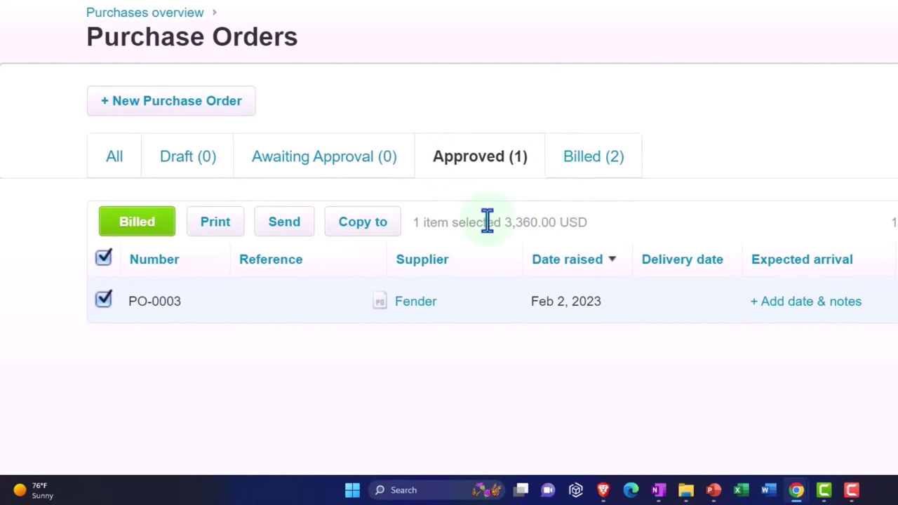
{"action": "left_click", "coordinate": [388, 220]}
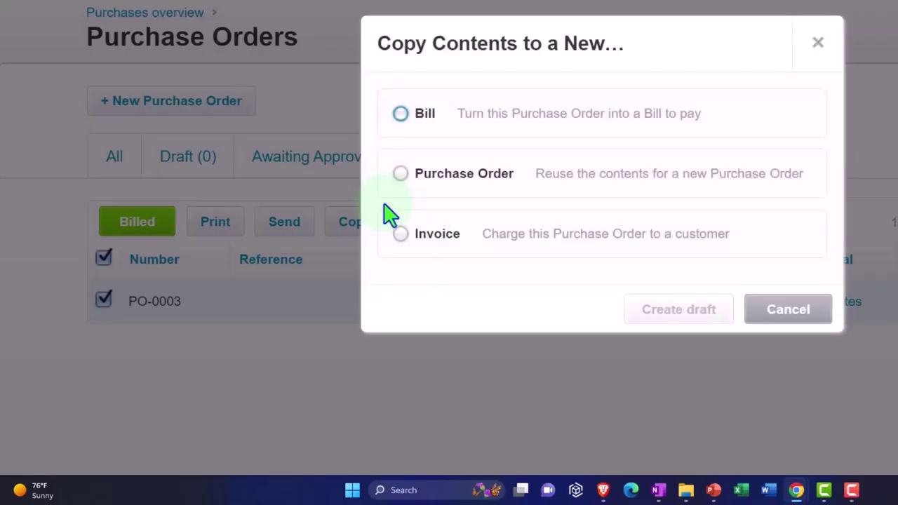
{"action": "left_click", "coordinate": [403, 115]}
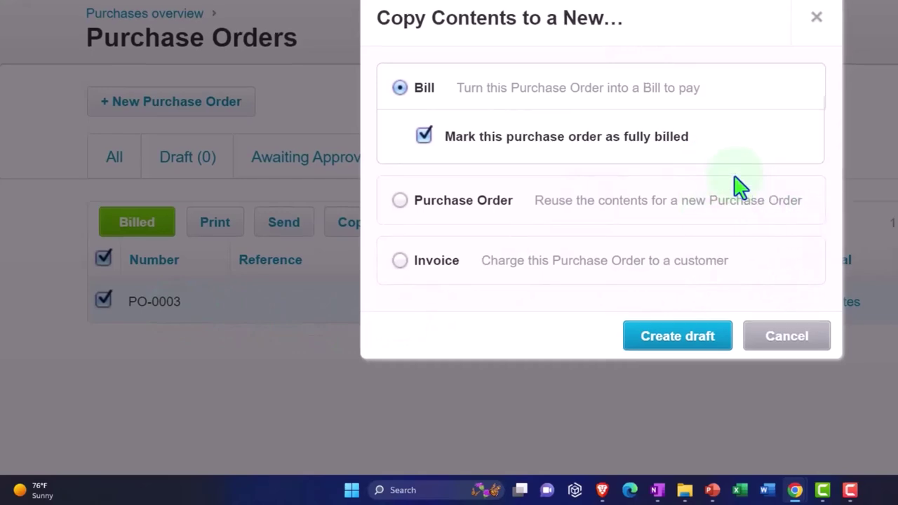
{"action": "left_click", "coordinate": [699, 344]}
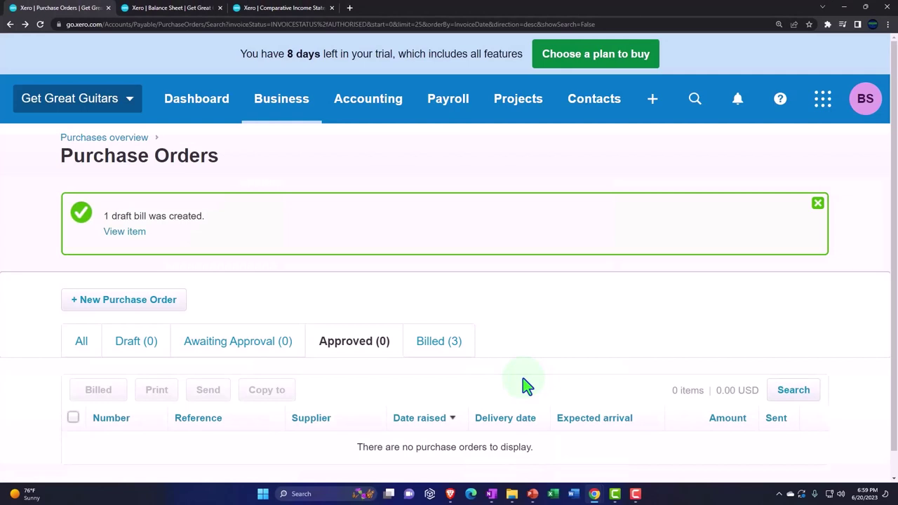
{"action": "scroll", "coordinate": [526, 385], "scroll_direction": "down", "scroll_amount": 1}
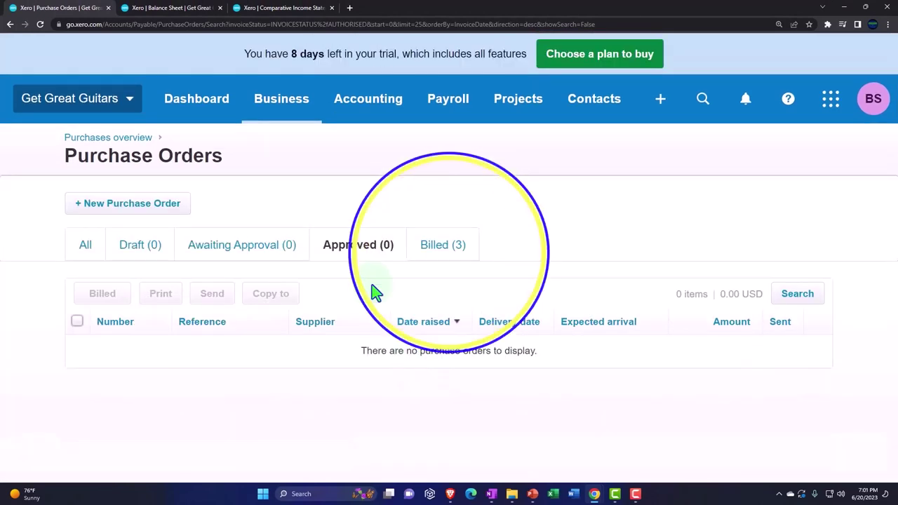
{"action": "left_click", "coordinate": [438, 253]}
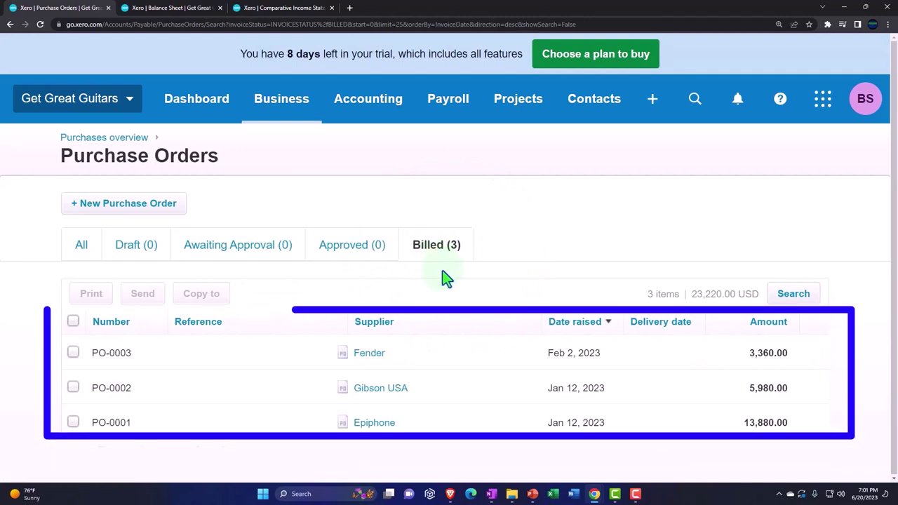
Filter the bills to pay to drafts and open the Fender bill with reference PO-0003 for editing
{"action": "left_click", "coordinate": [285, 110]}
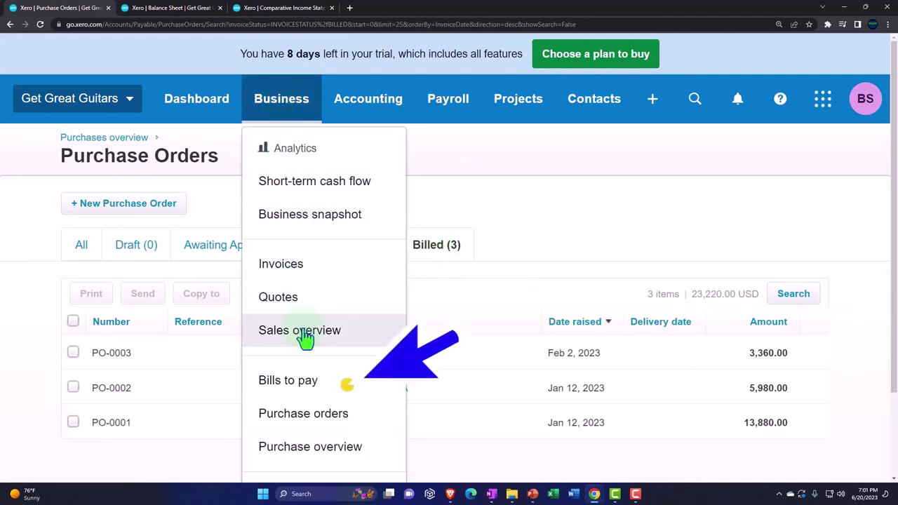
{"action": "left_click", "coordinate": [301, 388]}
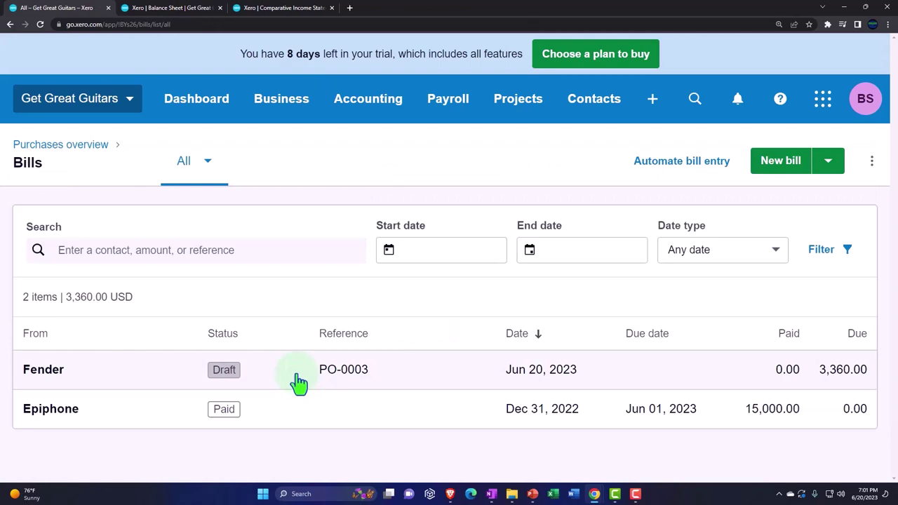
{"action": "key", "text": "ctrl+minus"}
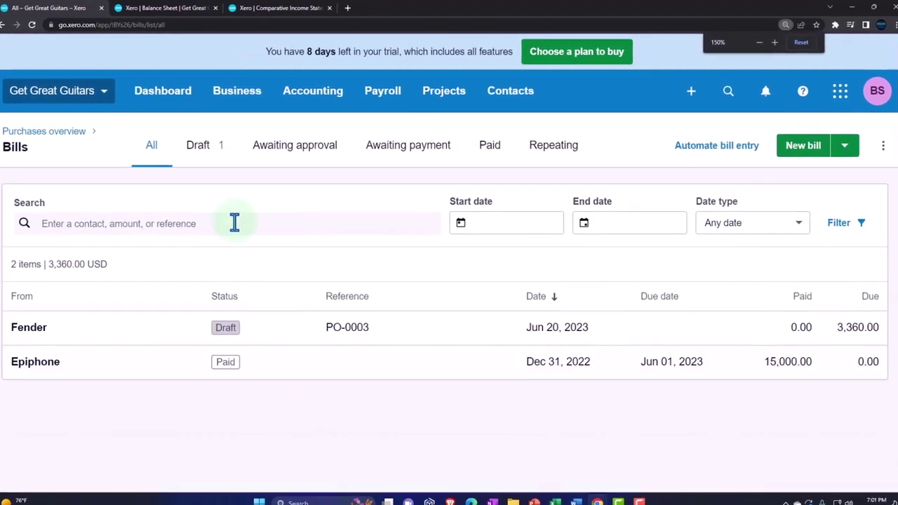
{"action": "key", "text": "ctrl+minus"}
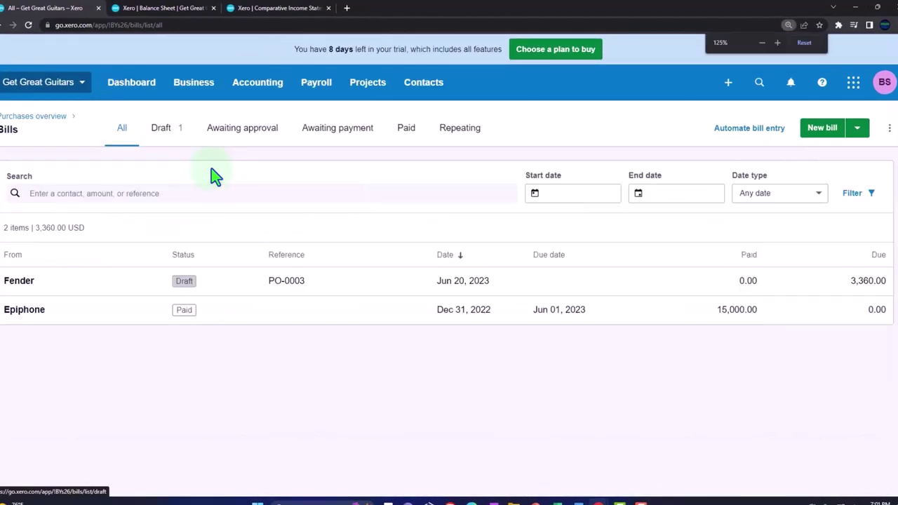
{"action": "left_click", "coordinate": [172, 131]}
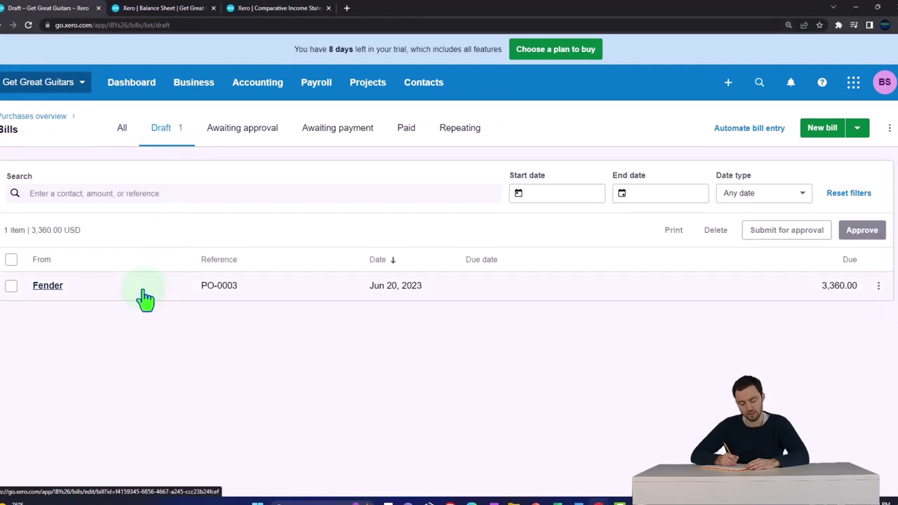
{"action": "left_click", "coordinate": [12, 286]}
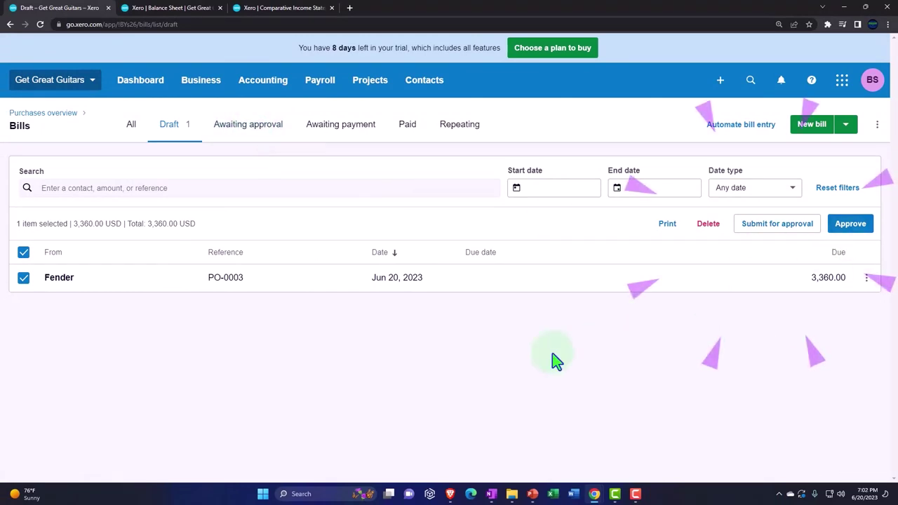
{"action": "left_click", "coordinate": [52, 283]}
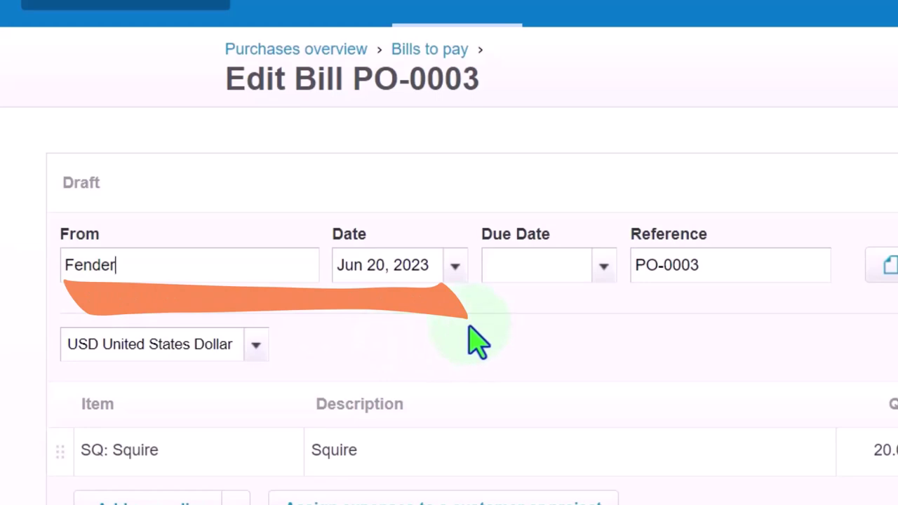
Set the bill's date to Feb 22, 2023 and its due date to Jun 20, 2023, keeping the reference PO-0003
{"action": "left_click", "coordinate": [455, 266]}
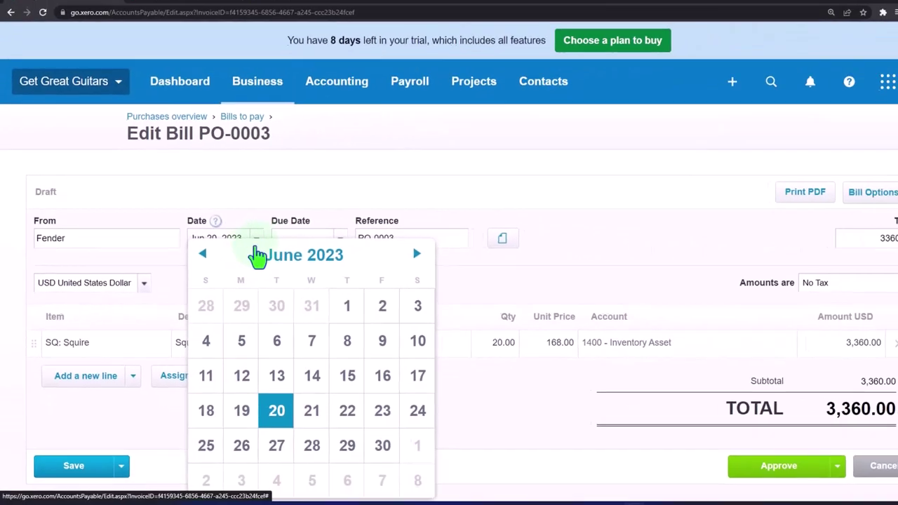
{"action": "left_click", "coordinate": [202, 253]}
{"action": "left_click", "coordinate": [202, 253]}
{"action": "left_click", "coordinate": [202, 254]}
{"action": "left_click", "coordinate": [202, 253]}
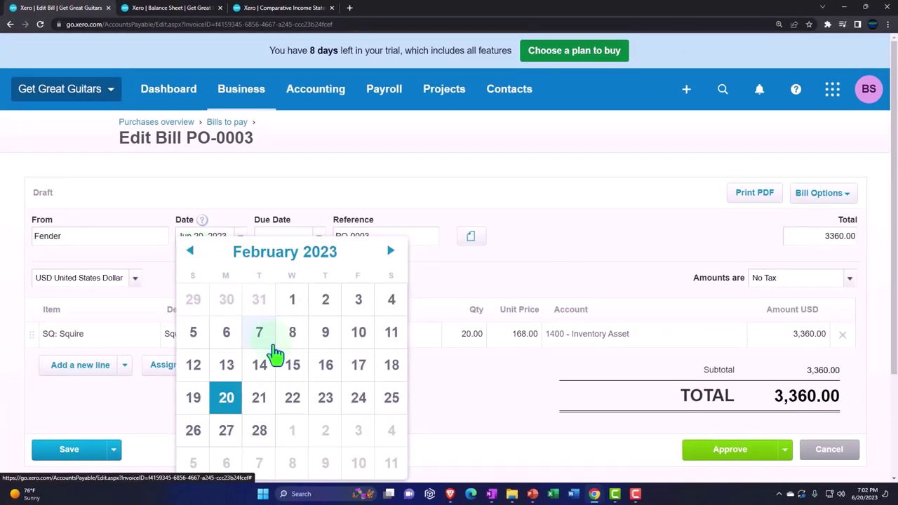
{"action": "left_click", "coordinate": [292, 398]}
{"action": "key", "text": "Tab"}
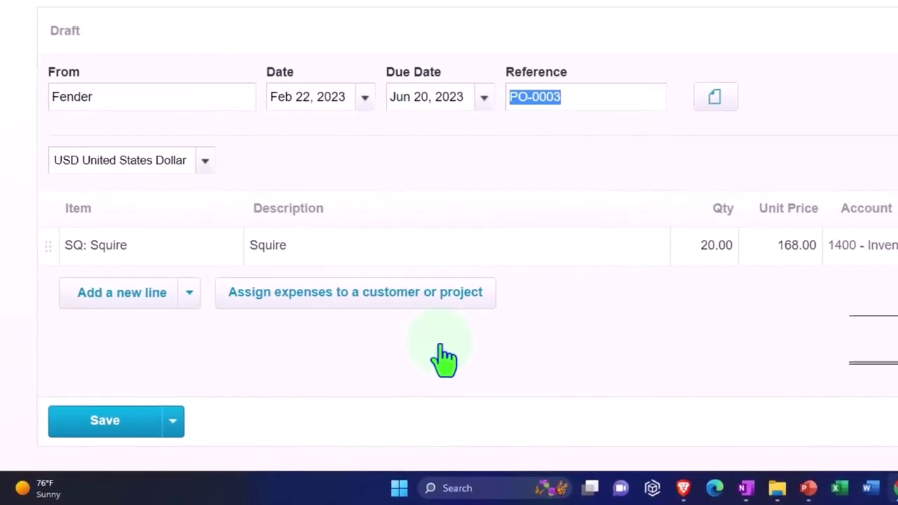
{"action": "key", "text": "Tab"}
{"action": "key", "text": "Tab"}
{"action": "key", "text": "Tab"}
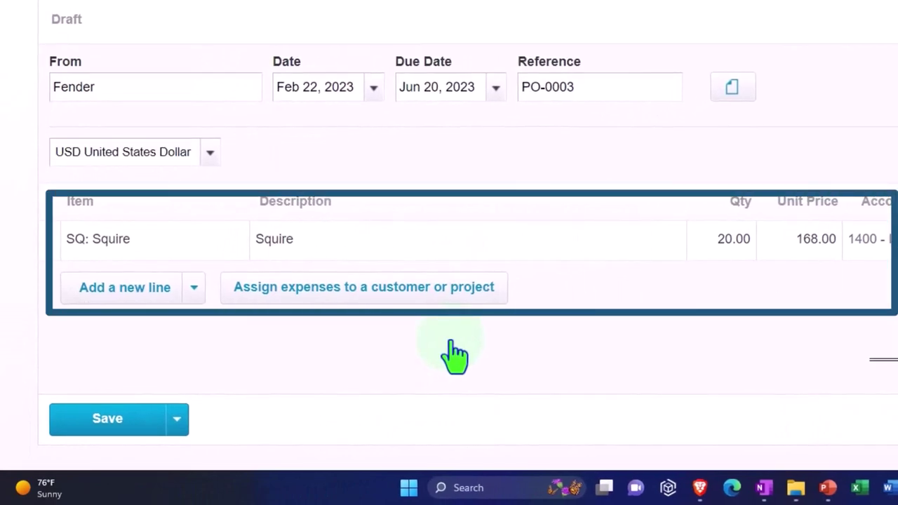
Review the Squire line item and the save and approve options, and approve the Fender bill PO-0003
{"action": "key", "text": "Tab"}
{"action": "key", "text": "Tab"}
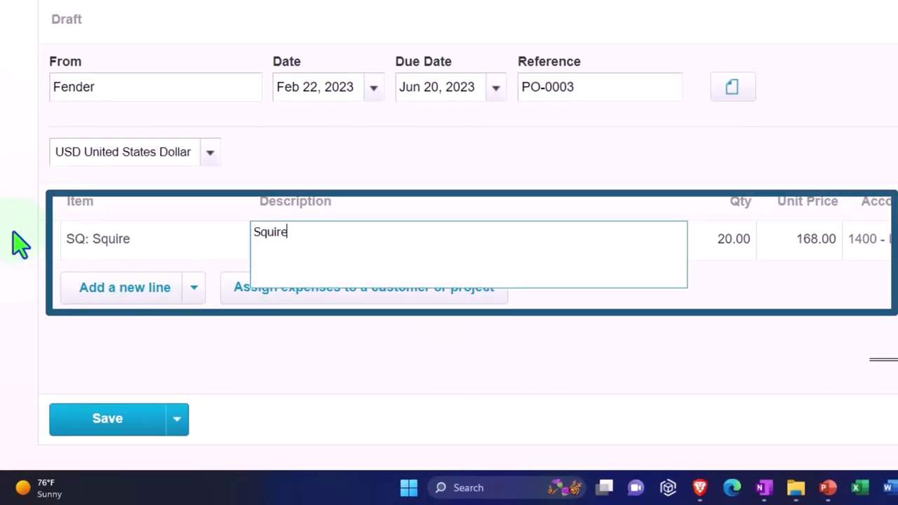
{"action": "key", "text": "Tab"}
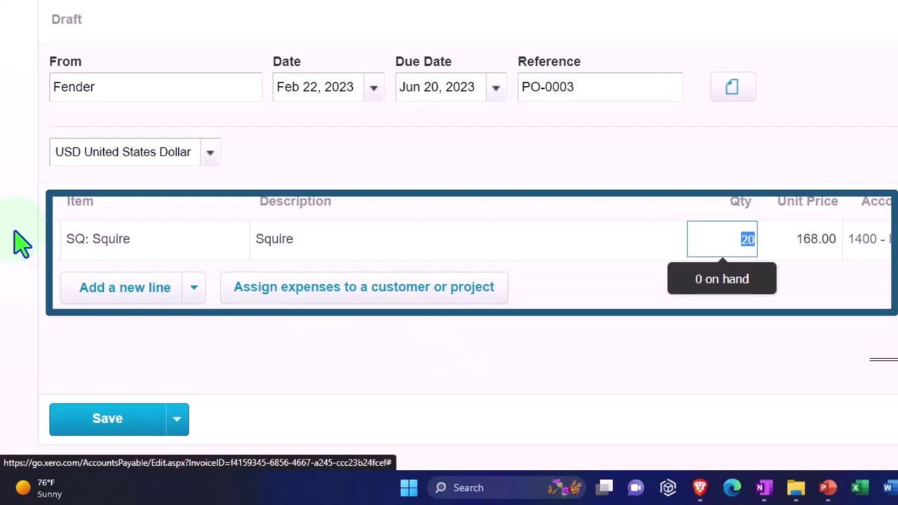
{"action": "key", "text": "Tab"}
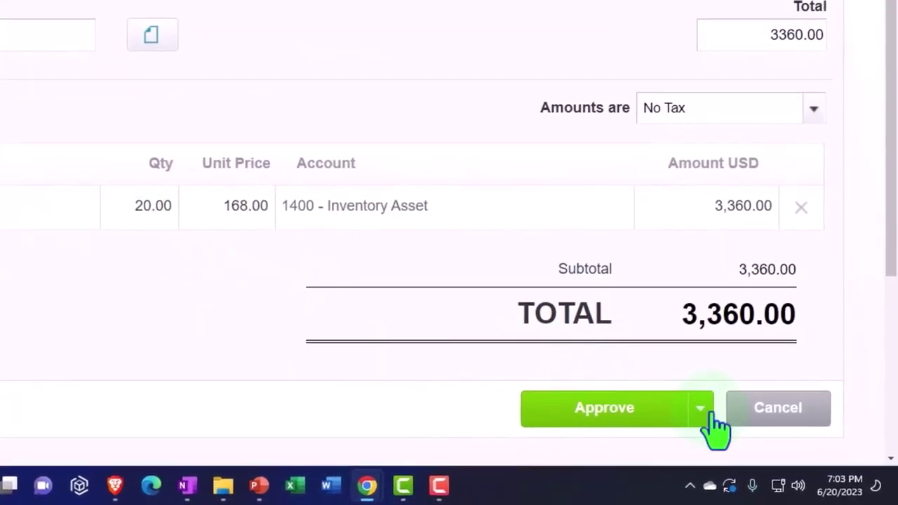
{"action": "scroll", "coordinate": [711, 428], "scroll_direction": "down", "scroll_amount": 1}
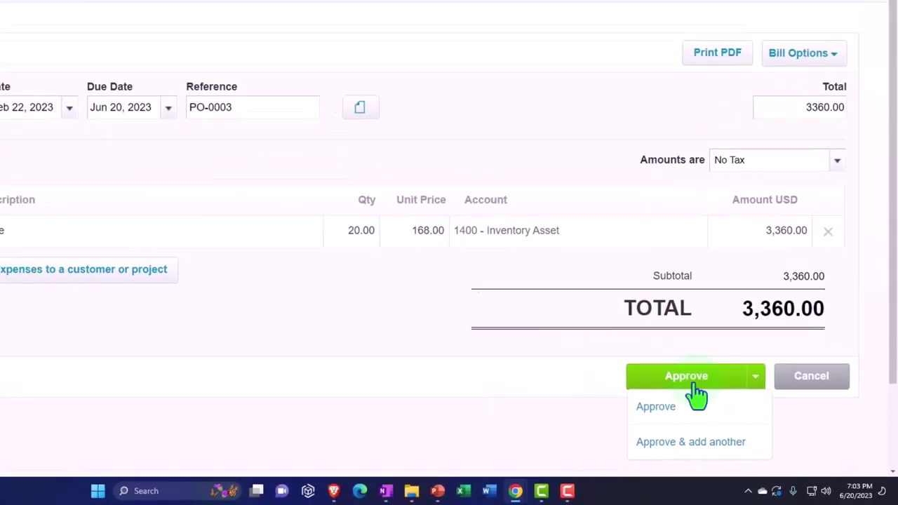
{"action": "mouse_move", "coordinate": [113, 418]}
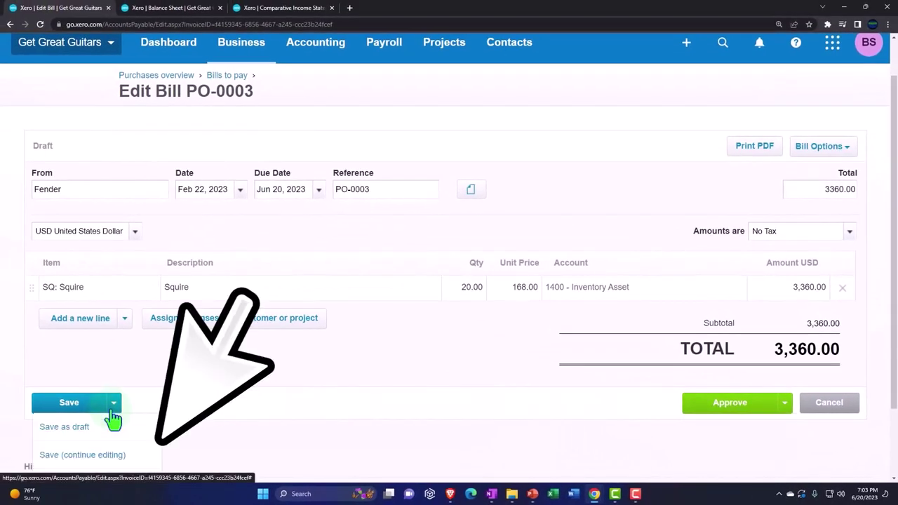
{"action": "left_click", "coordinate": [714, 413]}
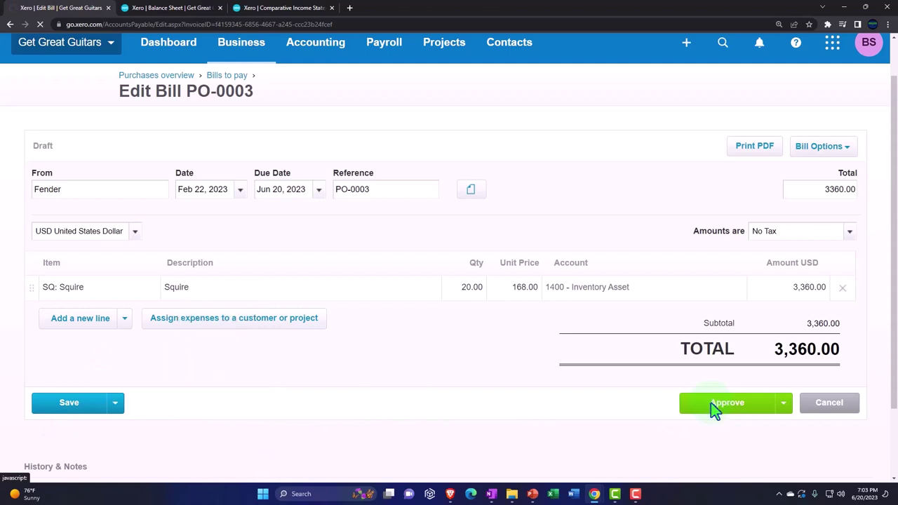
Go to the list of bills to pay and show only those awaiting payment
{"action": "scroll", "coordinate": [338, 398], "scroll_direction": "up", "scroll_amount": 5}
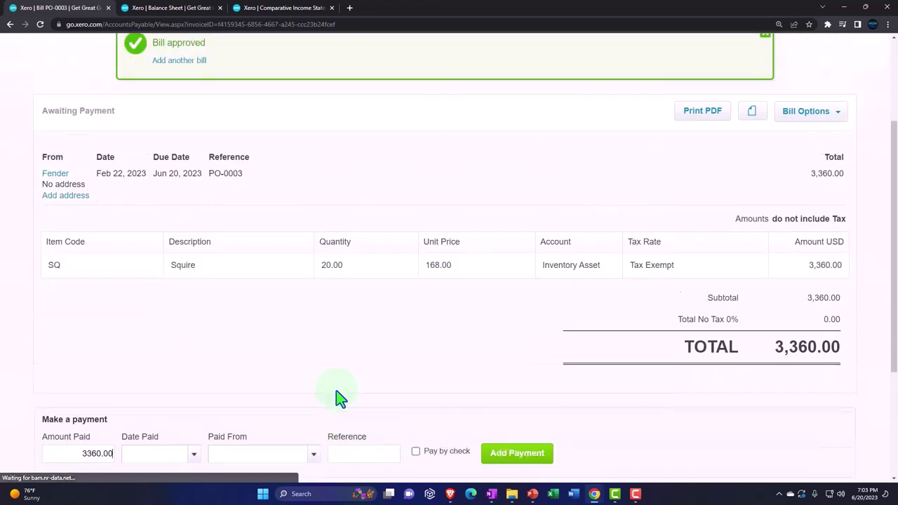
{"action": "left_click", "coordinate": [241, 104]}
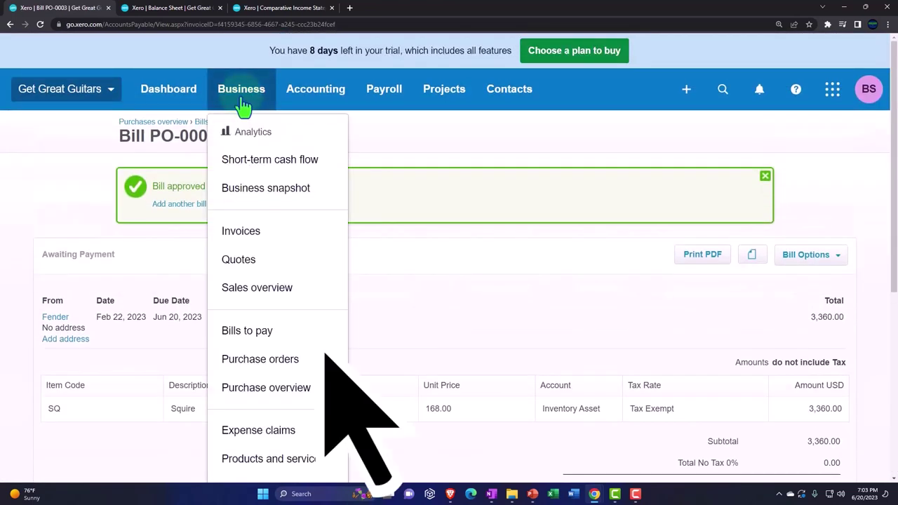
{"action": "left_click", "coordinate": [294, 335]}
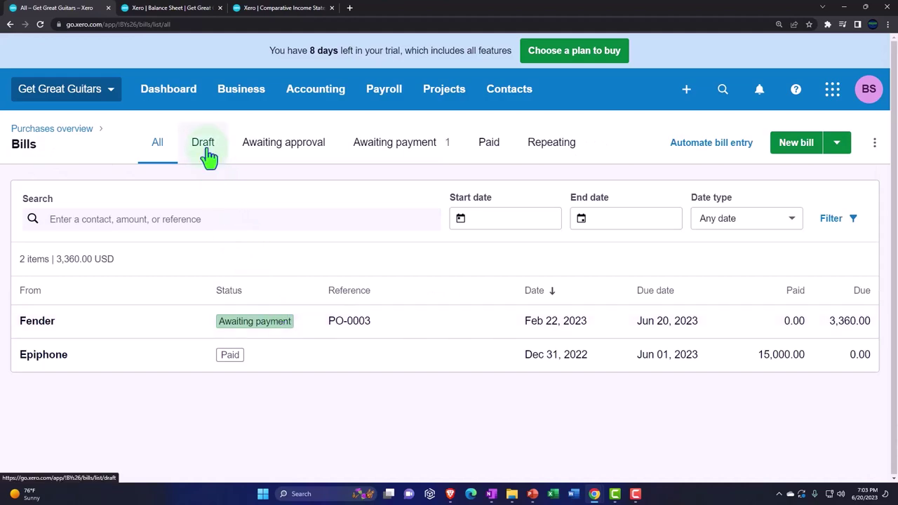
{"action": "left_click", "coordinate": [376, 149]}
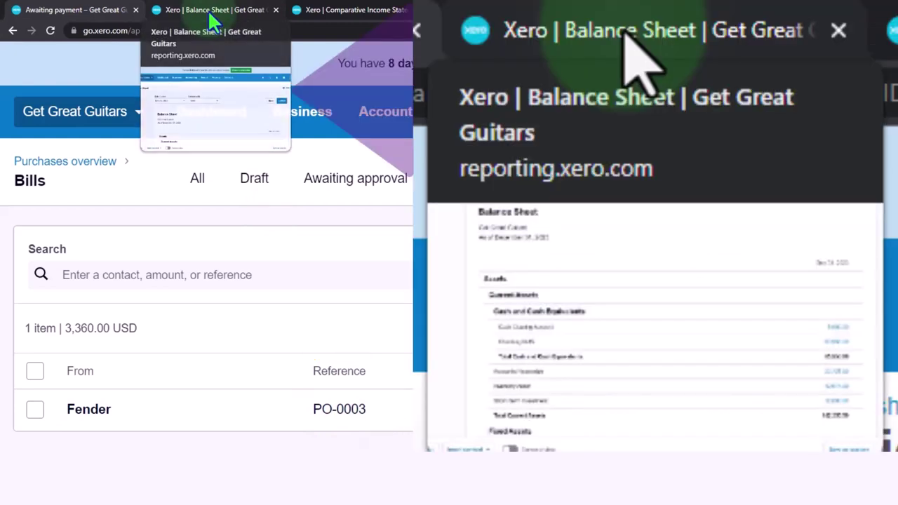
Update the open balance sheet report and examine its assets and current liabilities, including Accounts Payable
{"action": "left_click", "coordinate": [208, 10]}
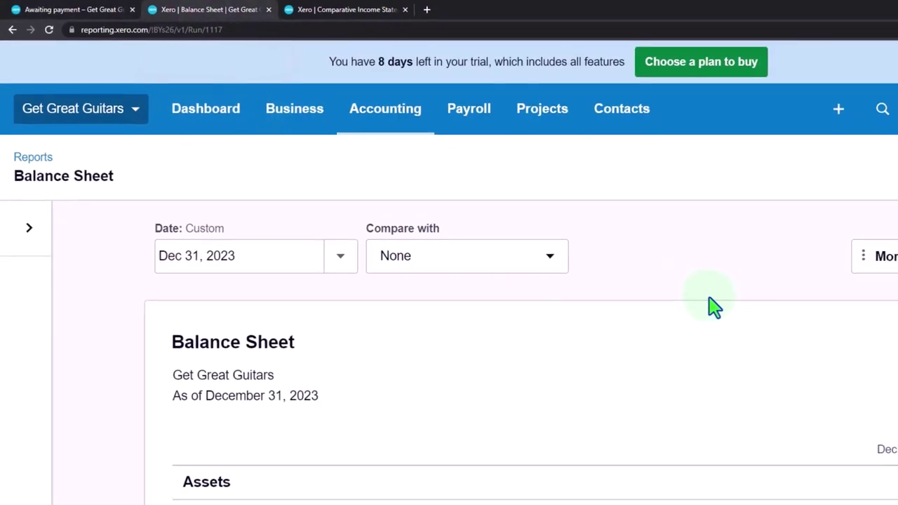
{"action": "left_click", "coordinate": [824, 223]}
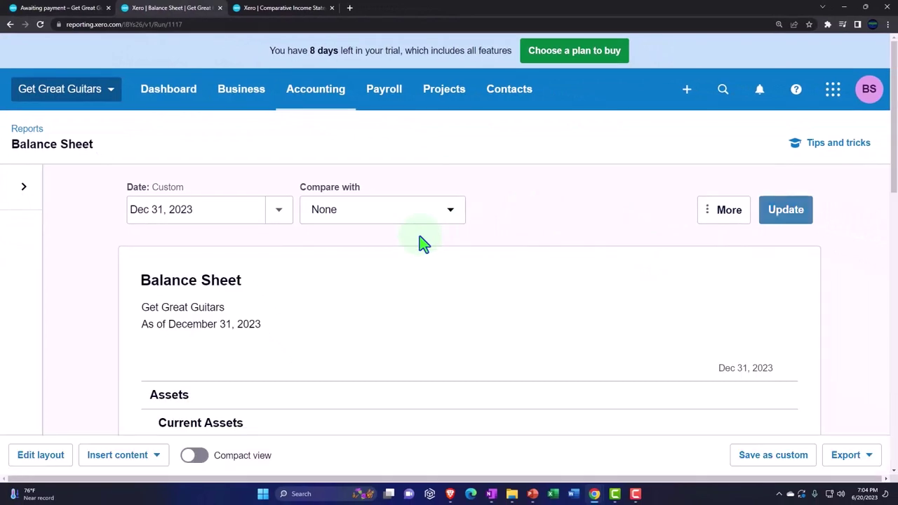
{"action": "scroll", "coordinate": [420, 238], "scroll_direction": "down", "scroll_amount": 3}
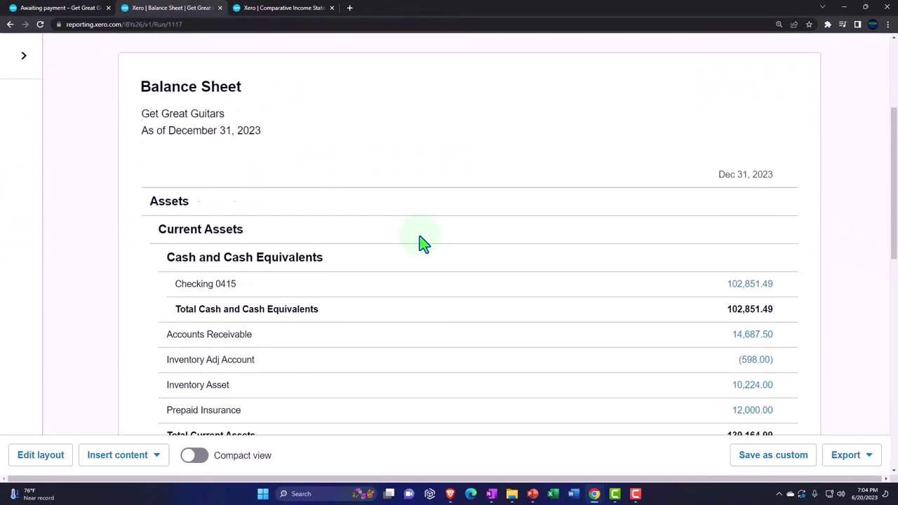
{"action": "scroll", "coordinate": [419, 235], "scroll_direction": "down", "scroll_amount": 2}
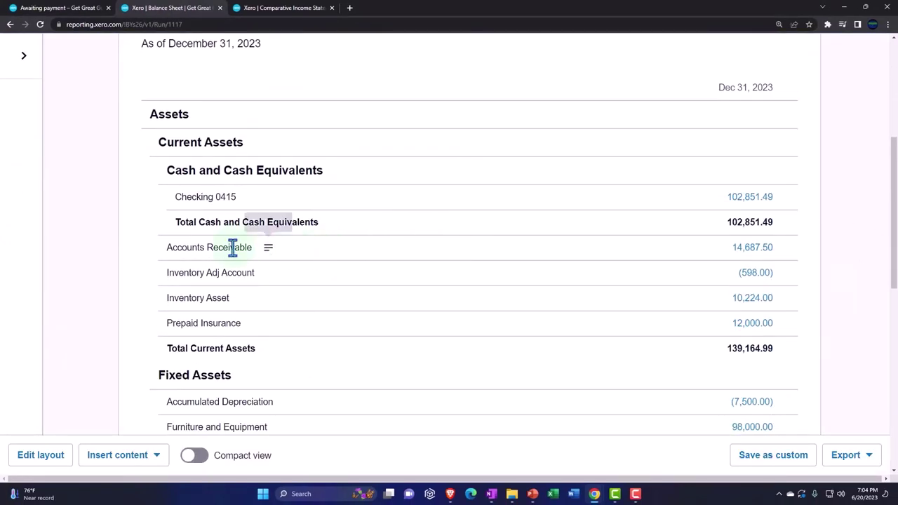
{"action": "scroll", "coordinate": [224, 247], "scroll_direction": "down", "scroll_amount": 5}
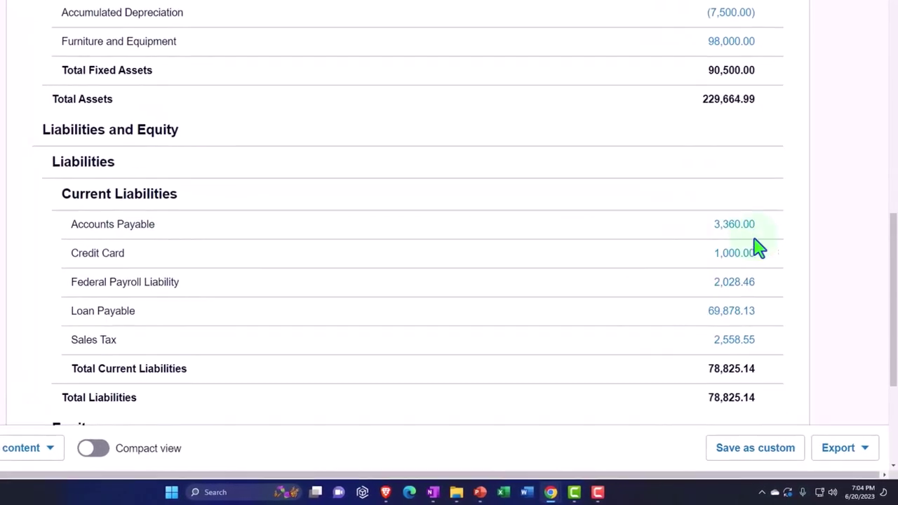
Open the transactions behind the balance sheet's Accounts Payable amount and examine the Fender and Epiphone entries
{"action": "left_click", "coordinate": [743, 226]}
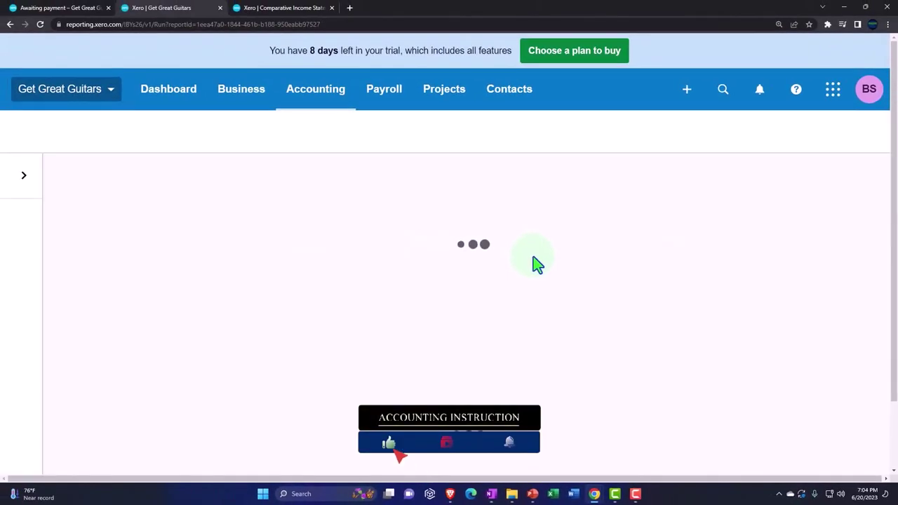
{"action": "scroll", "coordinate": [536, 265], "scroll_direction": "down", "scroll_amount": 3}
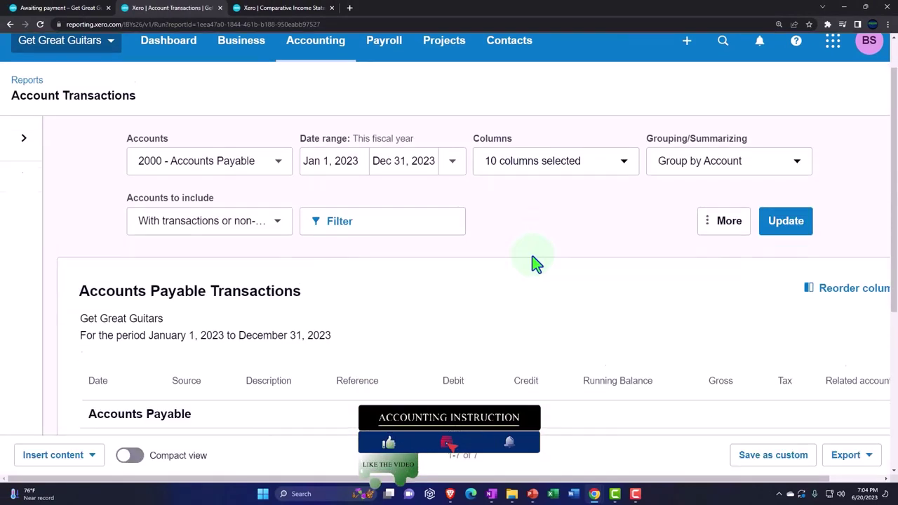
{"action": "scroll", "coordinate": [533, 263], "scroll_direction": "down", "scroll_amount": 2}
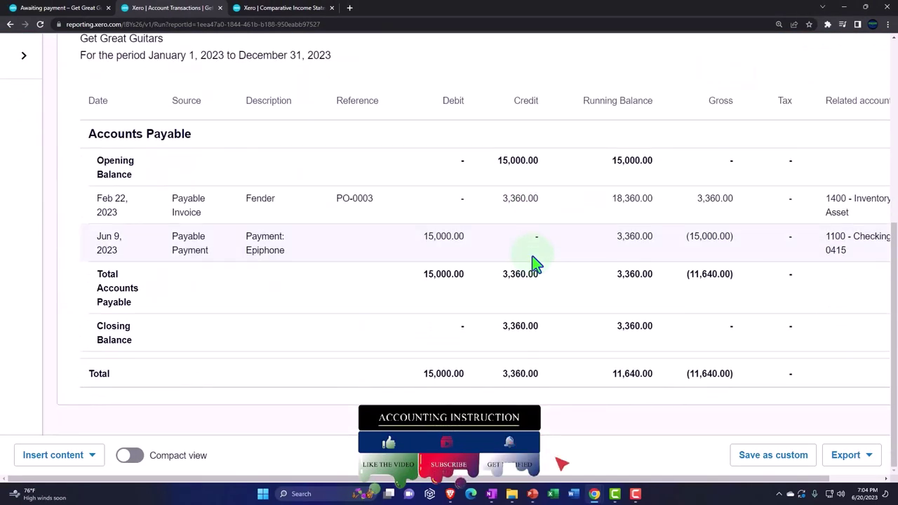
{"action": "scroll", "coordinate": [396, 330], "scroll_direction": "up", "scroll_amount": 2}
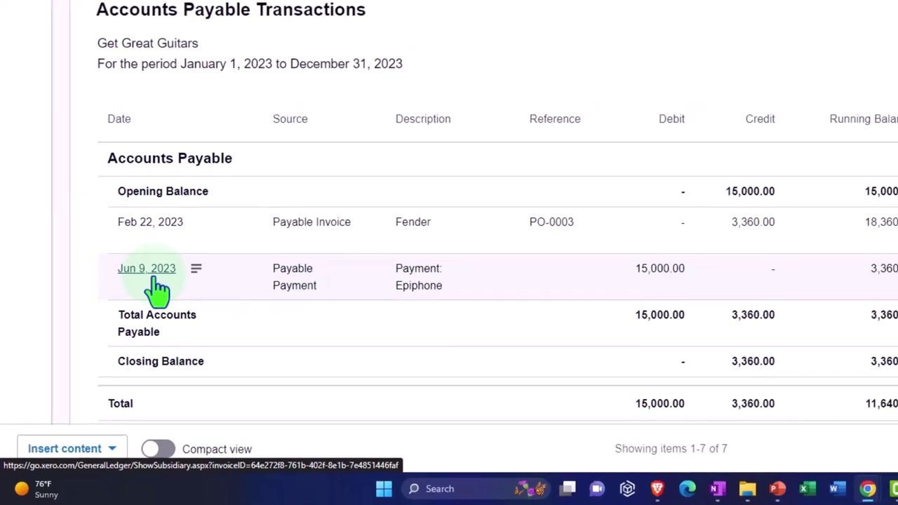
Open the Jun 9, 2023 Epiphone payment, view its check details, and close them without changes
{"action": "left_click", "coordinate": [159, 265]}
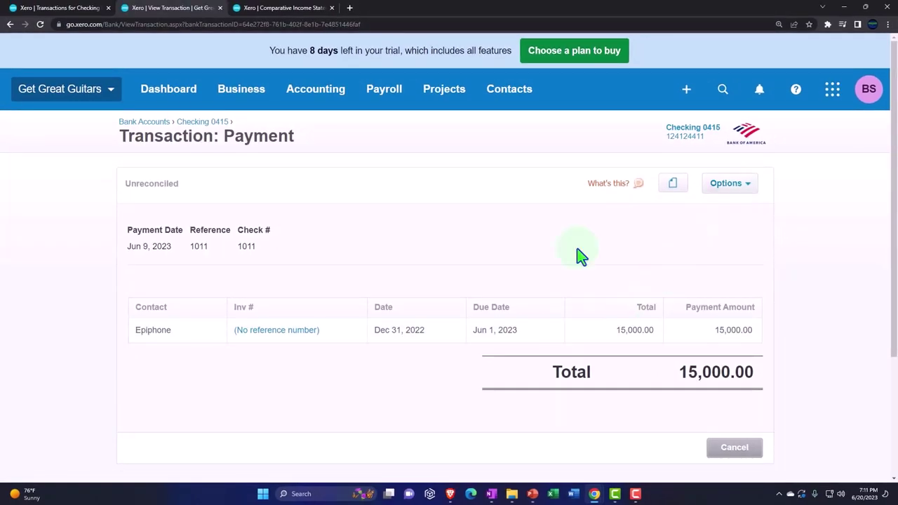
{"action": "left_click", "coordinate": [736, 186]}
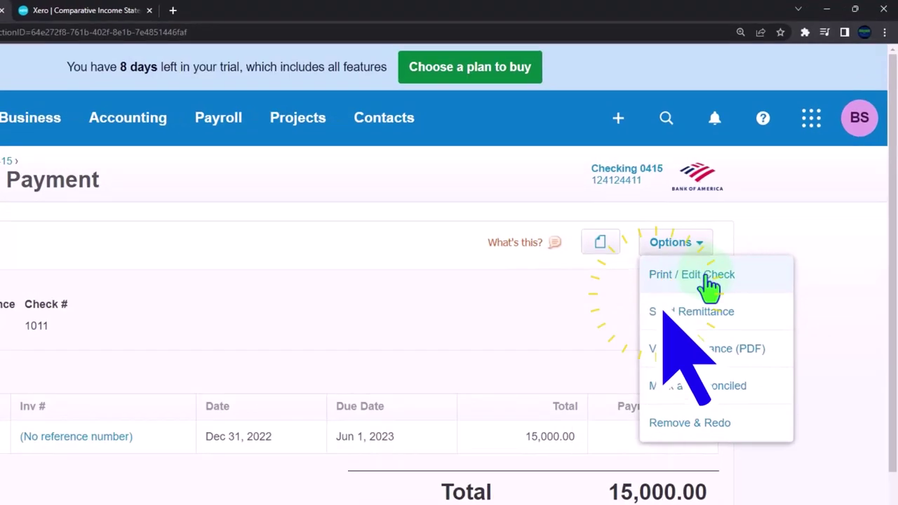
{"action": "left_click", "coordinate": [708, 277]}
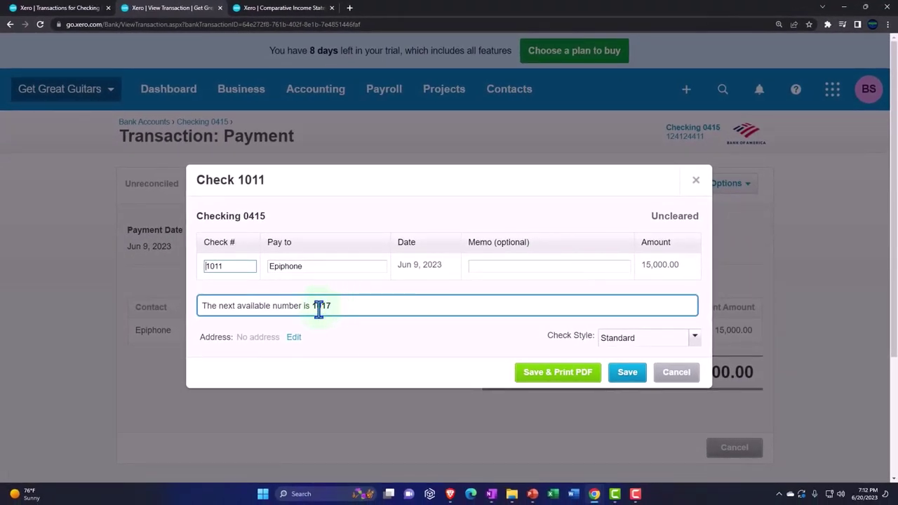
{"action": "left_click", "coordinate": [695, 180]}
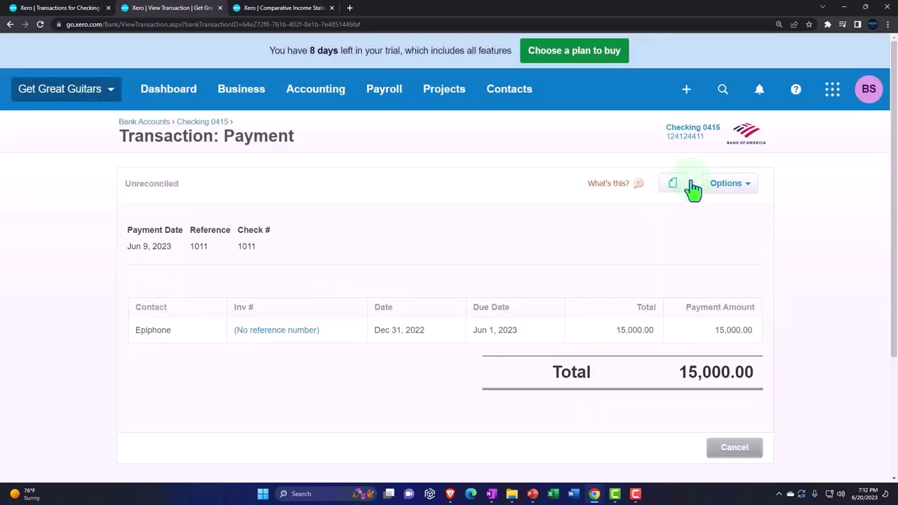
Remove the Epiphone payment with Remove & Redo and look over the bill and its payment section
{"action": "left_click", "coordinate": [730, 184]}
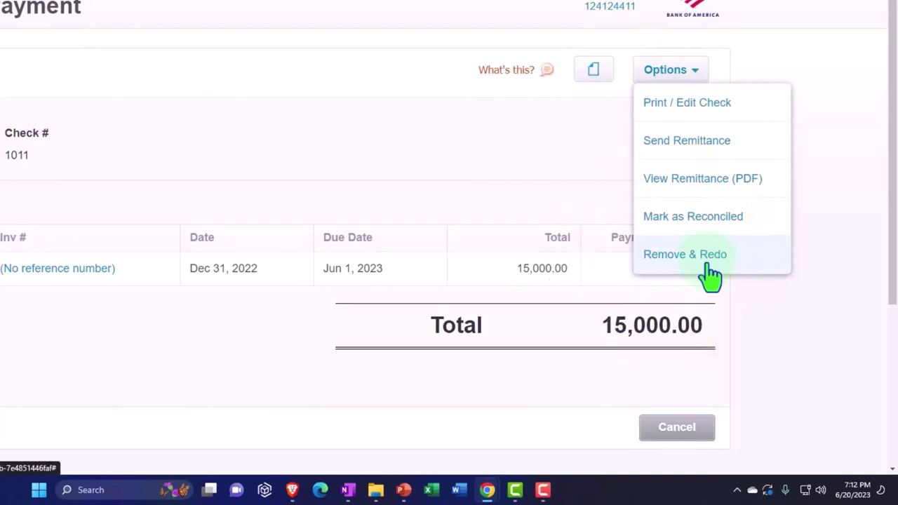
{"action": "left_click", "coordinate": [711, 274]}
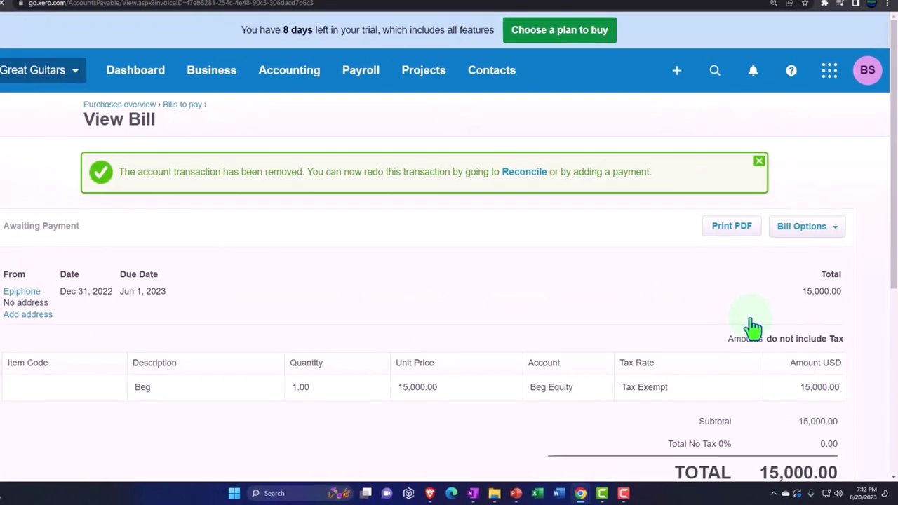
{"action": "scroll", "coordinate": [755, 330], "scroll_direction": "down", "scroll_amount": 4}
{"action": "scroll", "coordinate": [406, 287], "scroll_direction": "up", "scroll_amount": 2}
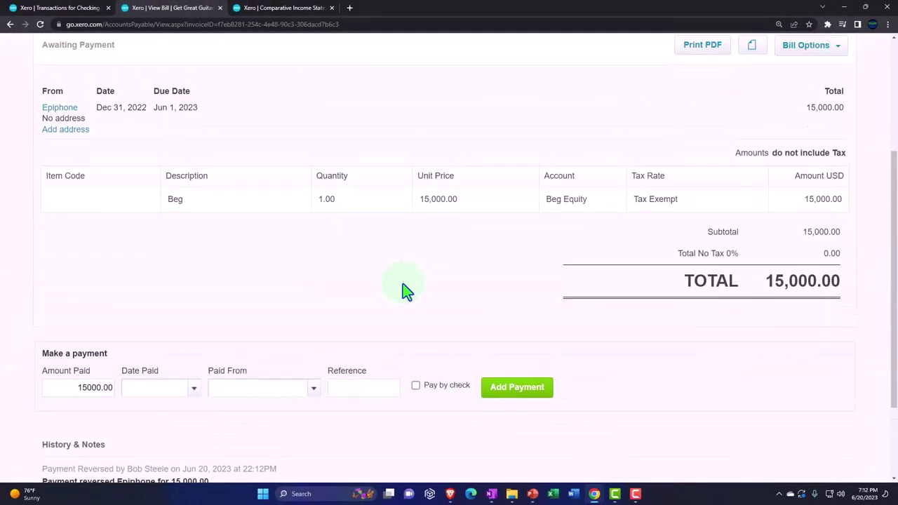
{"action": "scroll", "coordinate": [403, 284], "scroll_direction": "up", "scroll_amount": 3}
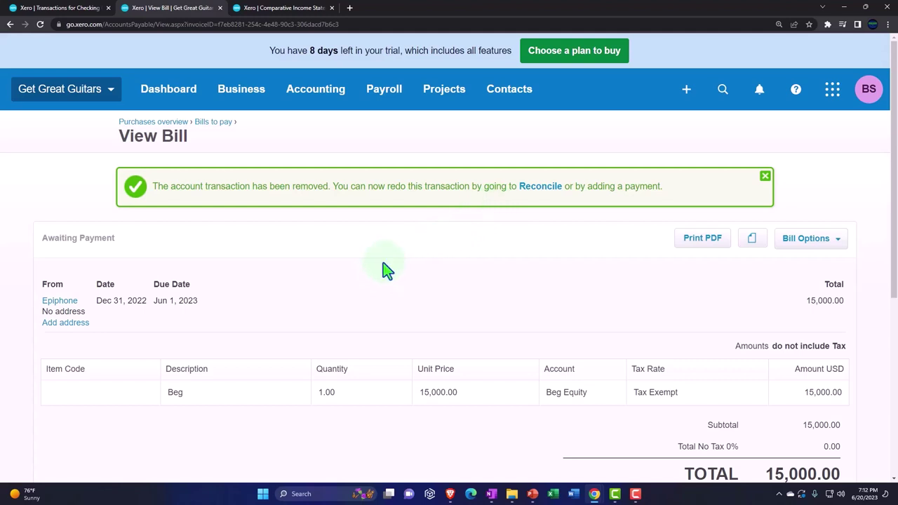
Set the date paid for the Epiphone bill's new payment to Jan 9, 2023
{"action": "scroll", "coordinate": [383, 264], "scroll_direction": "down", "scroll_amount": 5}
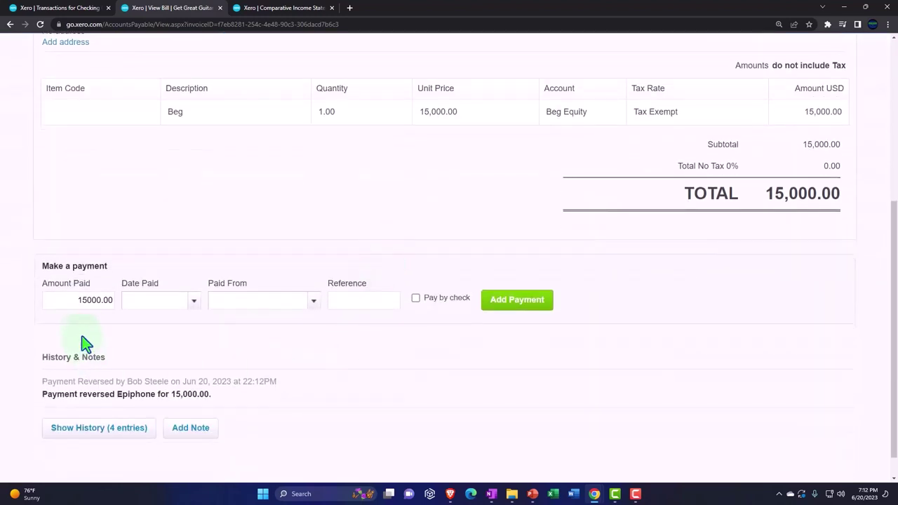
{"action": "left_click", "coordinate": [194, 302]}
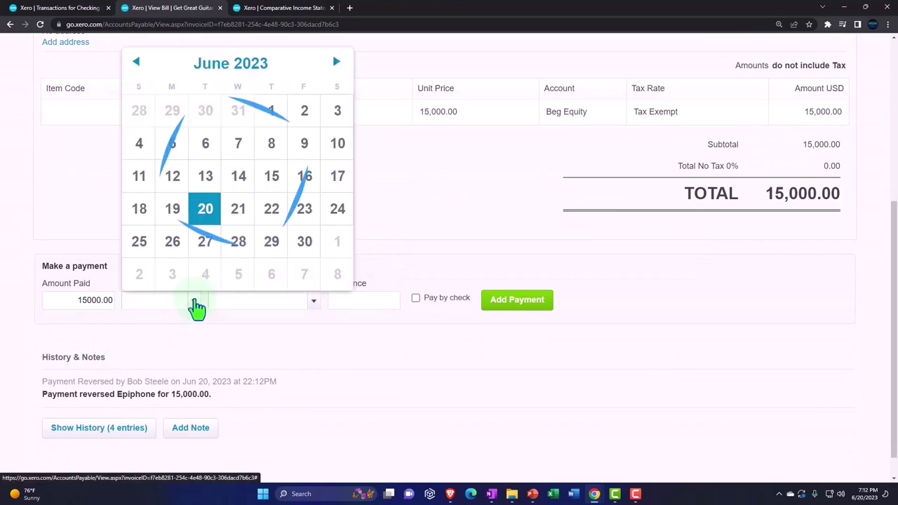
{"action": "left_click", "coordinate": [138, 64]}
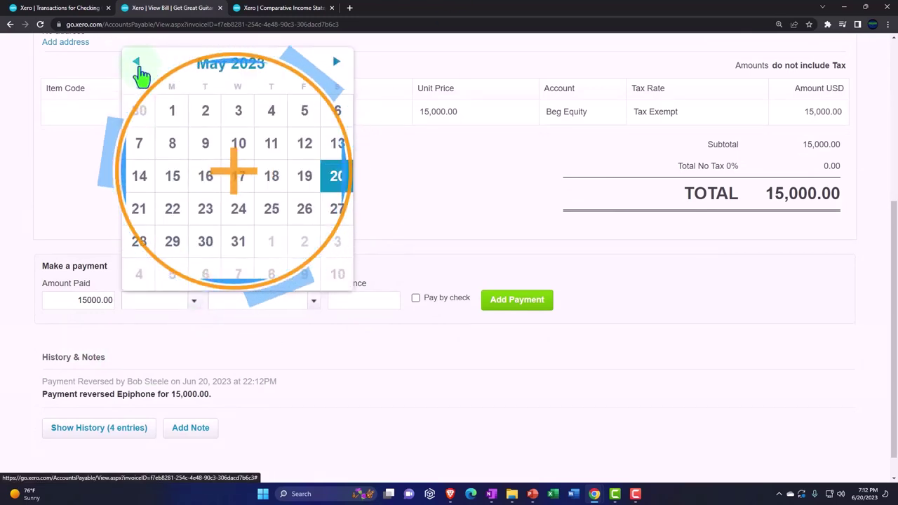
{"action": "left_click", "coordinate": [138, 63]}
{"action": "left_click", "coordinate": [138, 63]}
{"action": "left_click", "coordinate": [138, 63]}
{"action": "left_click", "coordinate": [138, 63]}
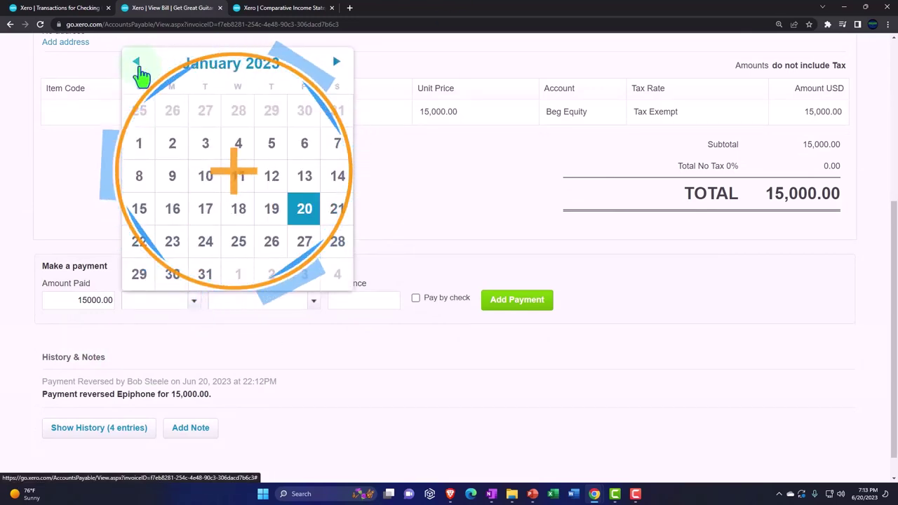
{"action": "left_click", "coordinate": [176, 179]}
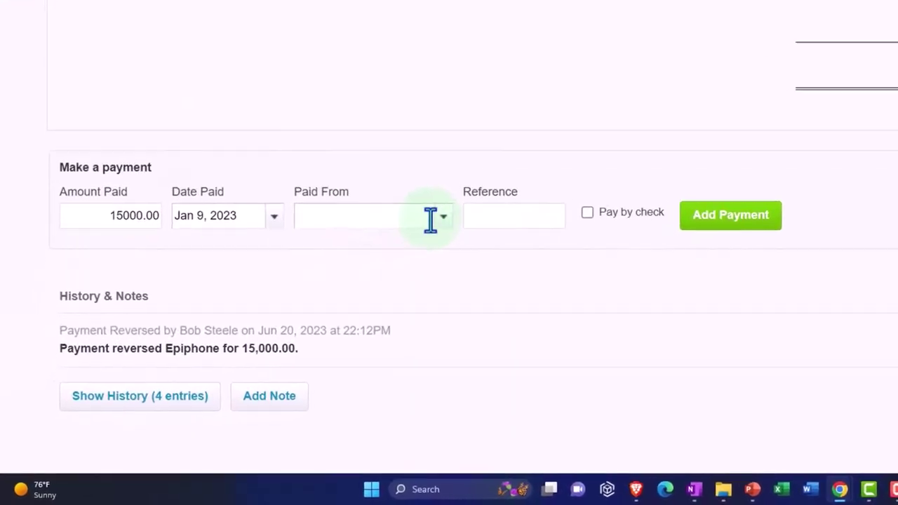
Set the Epiphone payment to come from 1100 - Checking 0415 and try to pay it by check with reference 1011
{"action": "left_click", "coordinate": [340, 283]}
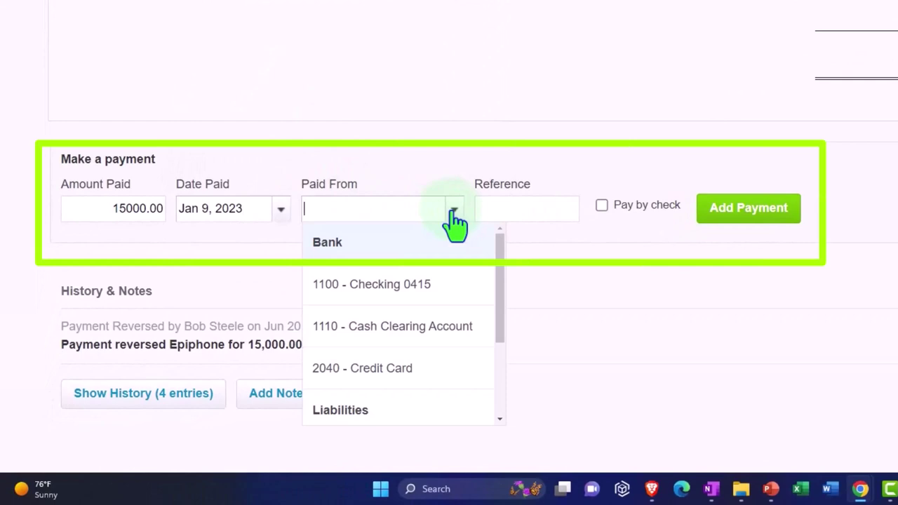
{"action": "left_click", "coordinate": [414, 286]}
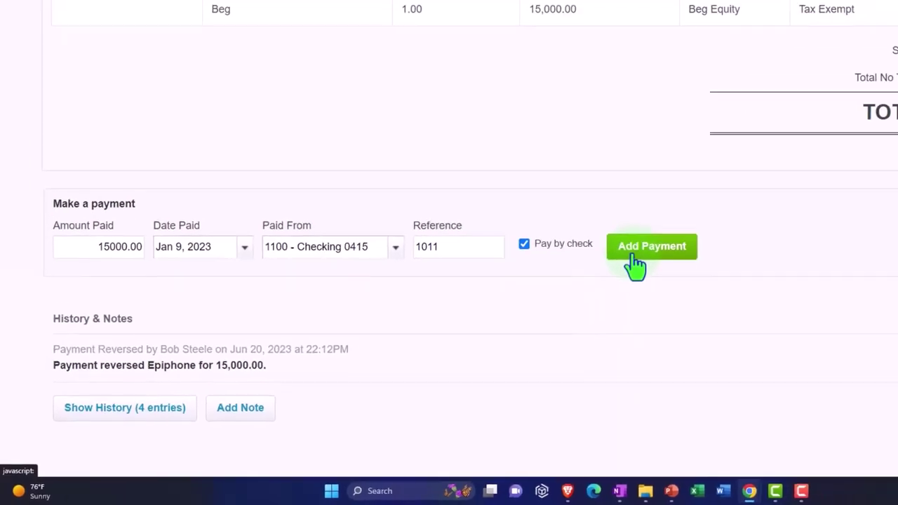
{"action": "left_click", "coordinate": [635, 256]}
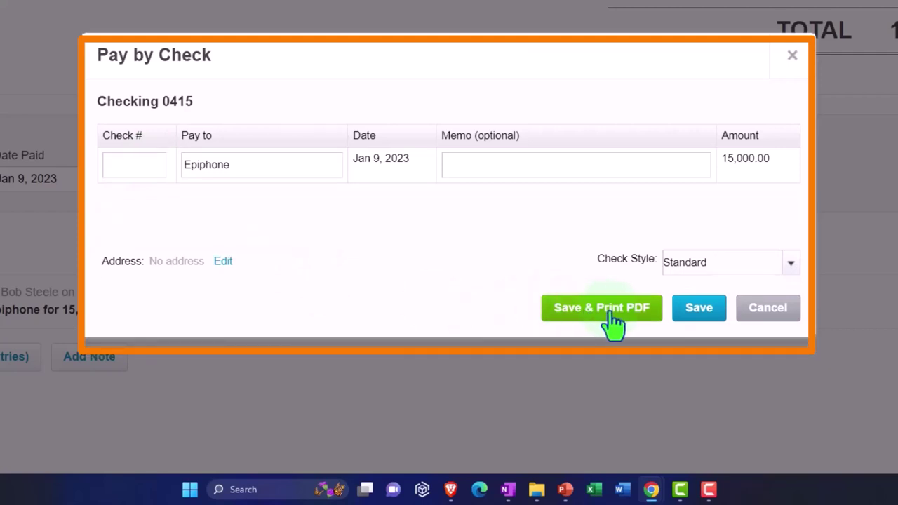
{"action": "left_click", "coordinate": [694, 322]}
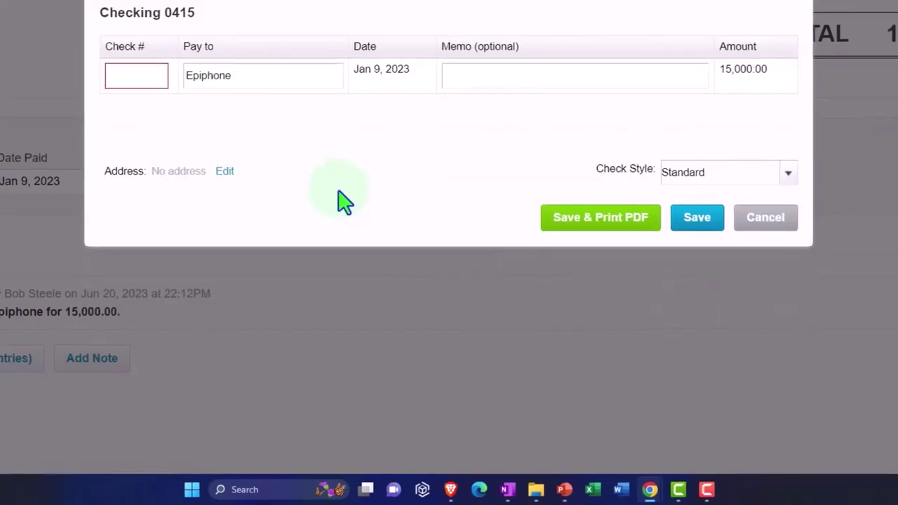
{"action": "left_click", "coordinate": [733, 44]}
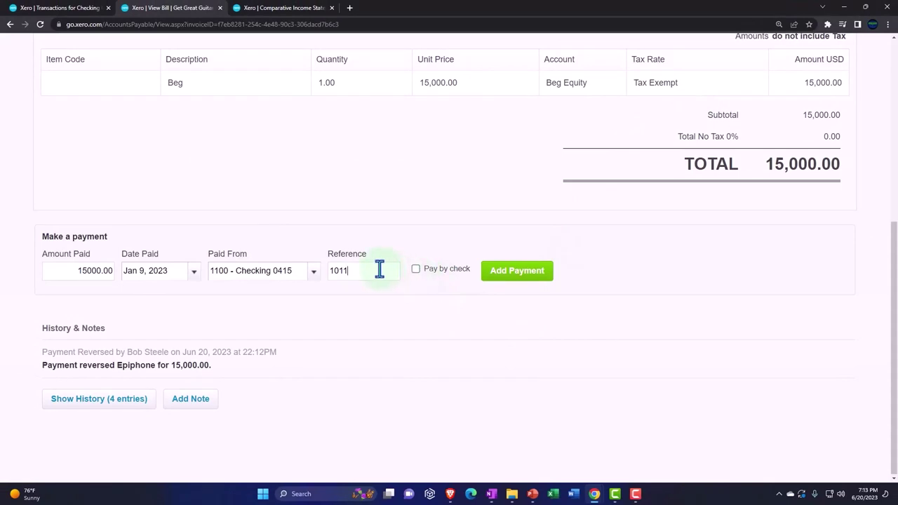
Clear the payment's reference and add the 15,000.00 Epiphone payment without the check option
{"action": "key", "text": "BackSpace"}
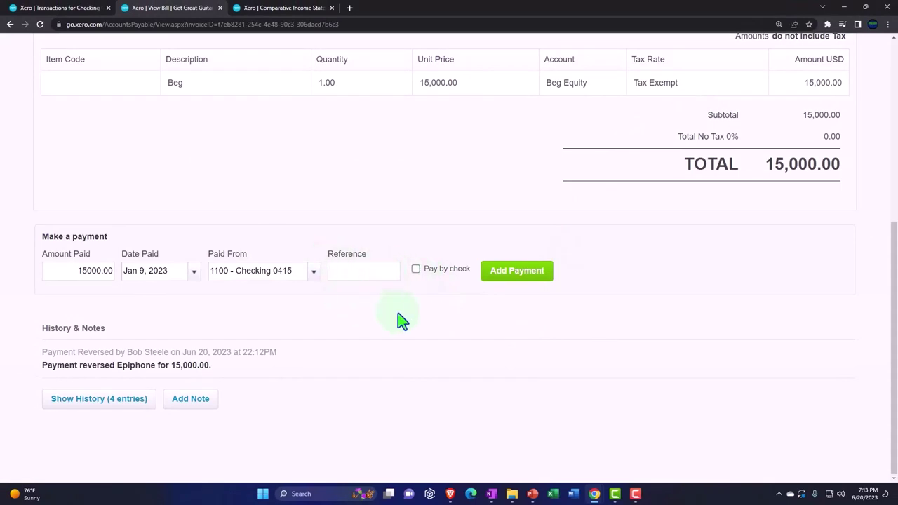
{"action": "left_click", "coordinate": [511, 278]}
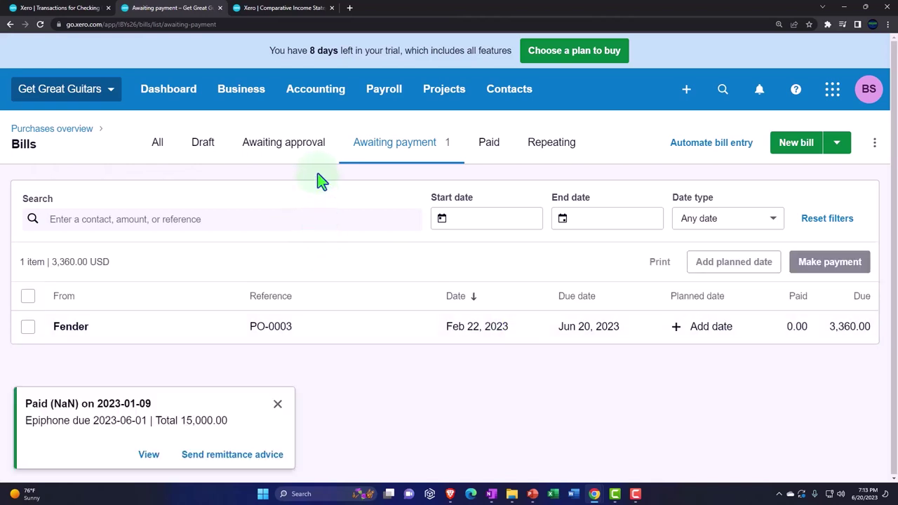
Run the Balance Sheet report as of Dec 31, 2023
{"action": "left_click", "coordinate": [313, 105]}
{"action": "left_click", "coordinate": [345, 408]}
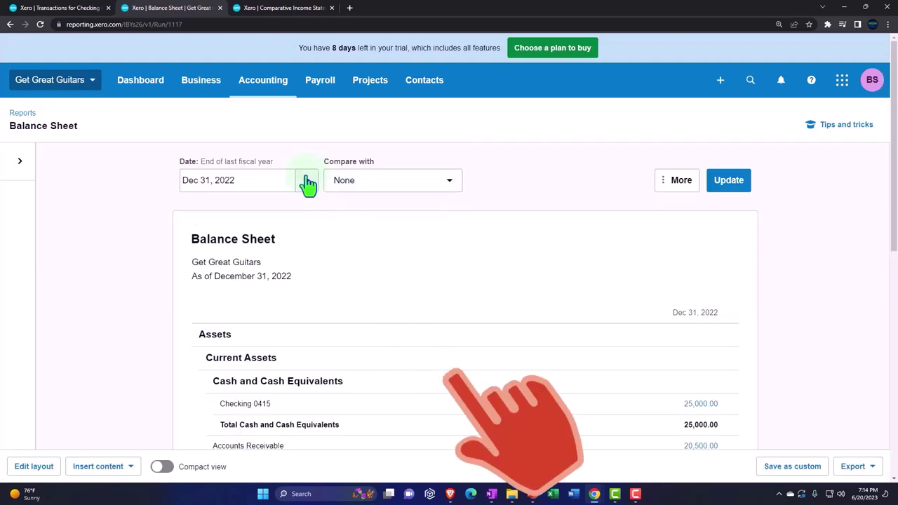
{"action": "left_click", "coordinate": [309, 181]}
{"action": "left_click", "coordinate": [355, 362]}
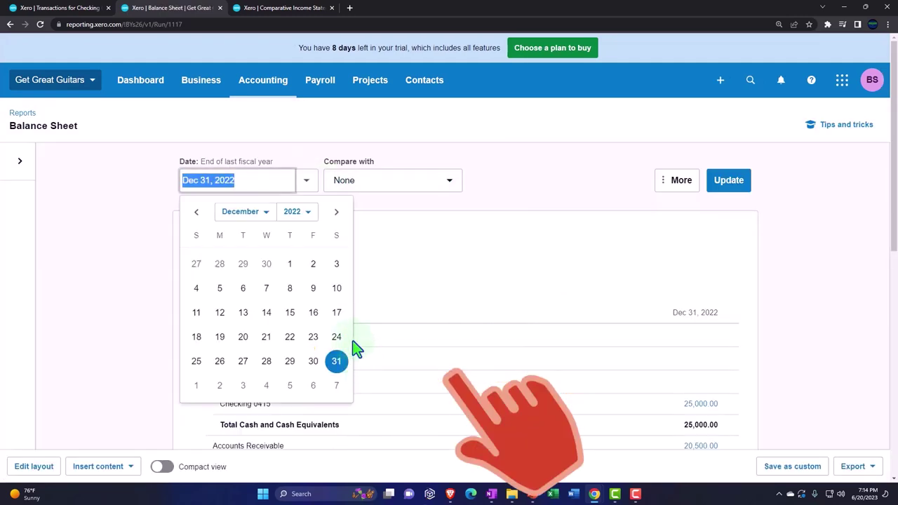
{"action": "left_click", "coordinate": [309, 212]}
{"action": "left_click", "coordinate": [296, 337]}
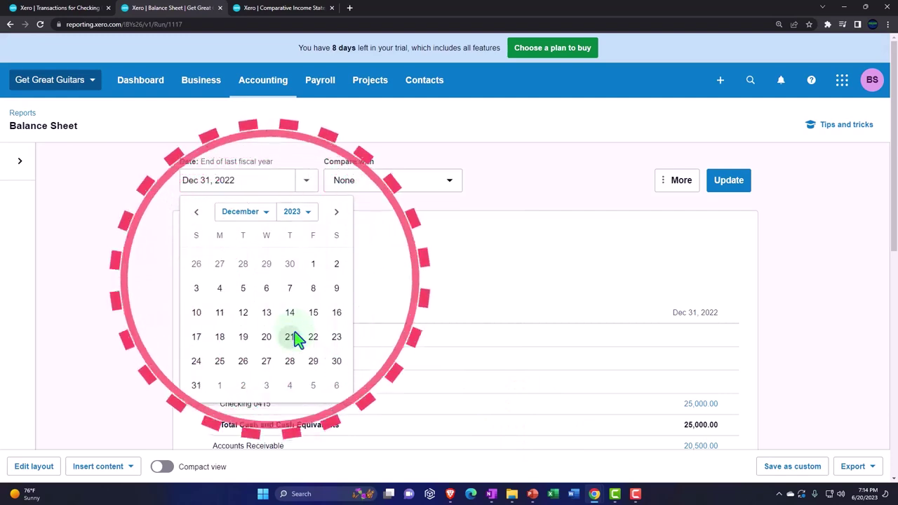
{"action": "left_click", "coordinate": [198, 388]}
{"action": "left_click", "coordinate": [729, 180]}
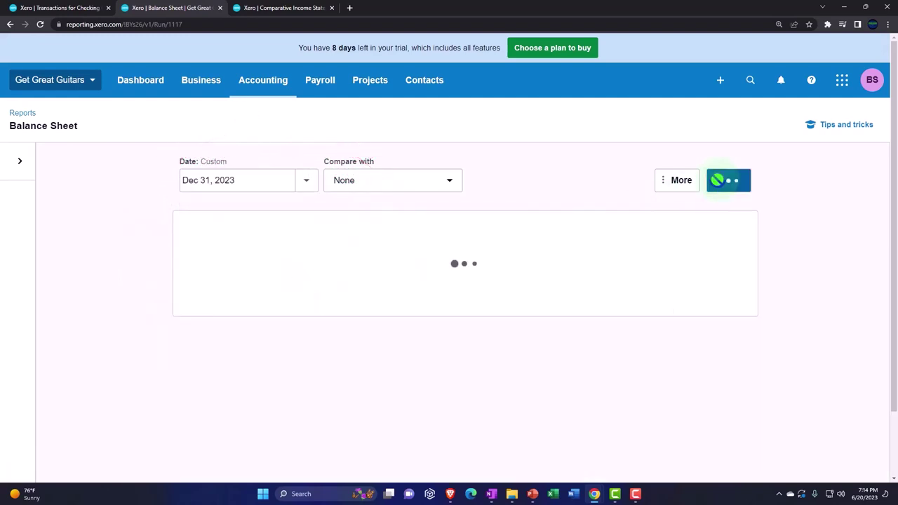
Open the transactions behind the balance sheet's Accounts Payable amount and examine the Epiphone payment and Fender bill entries
{"action": "key", "text": "ctrl+plus"}
{"action": "key", "text": "ctrl+plus"}
{"action": "scroll", "coordinate": [502, 257], "scroll_direction": "down", "scroll_amount": 5}
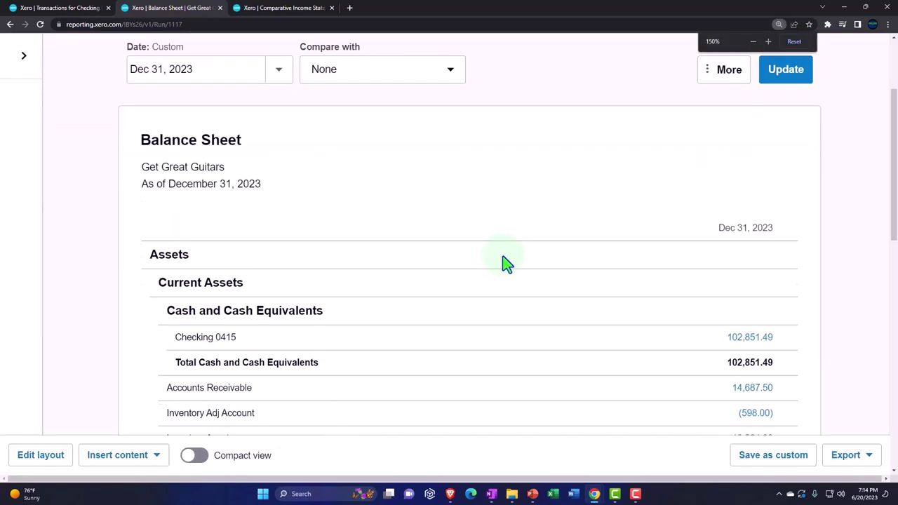
{"action": "scroll", "coordinate": [475, 260], "scroll_direction": "down", "scroll_amount": 4}
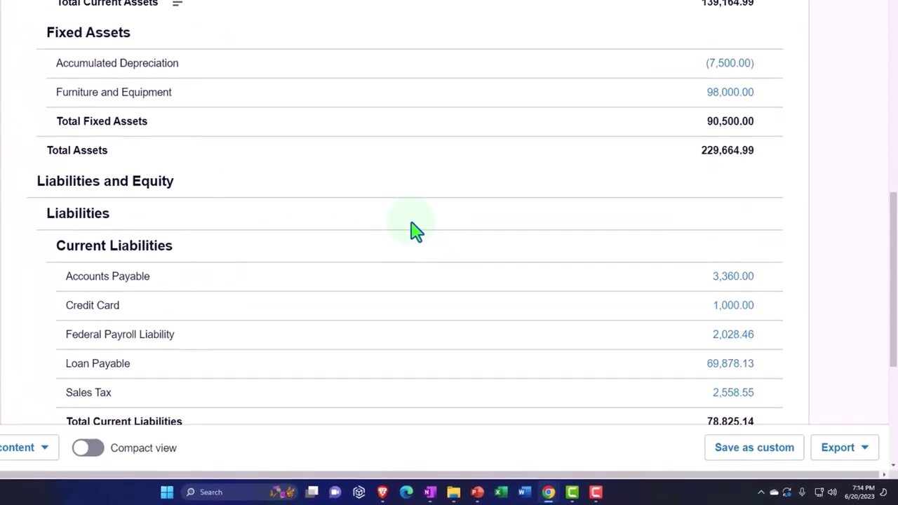
{"action": "left_click", "coordinate": [732, 276]}
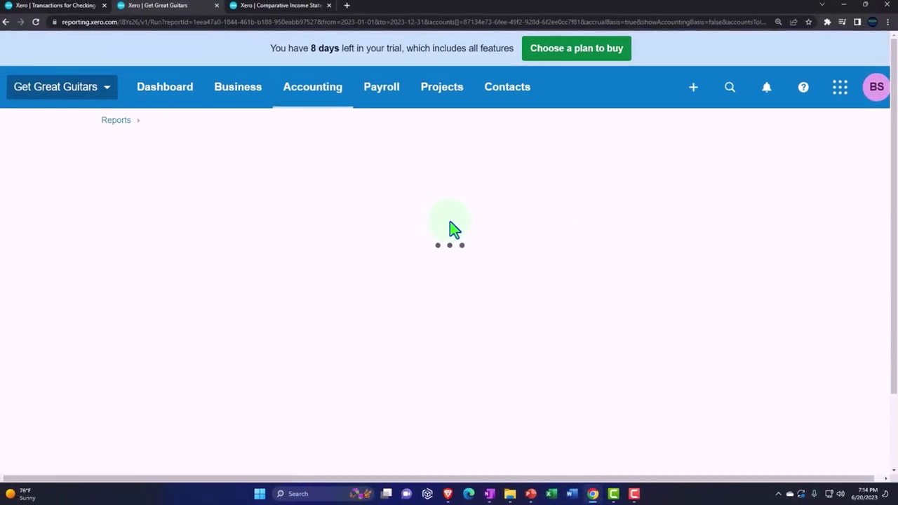
{"action": "left_click", "coordinate": [452, 224]}
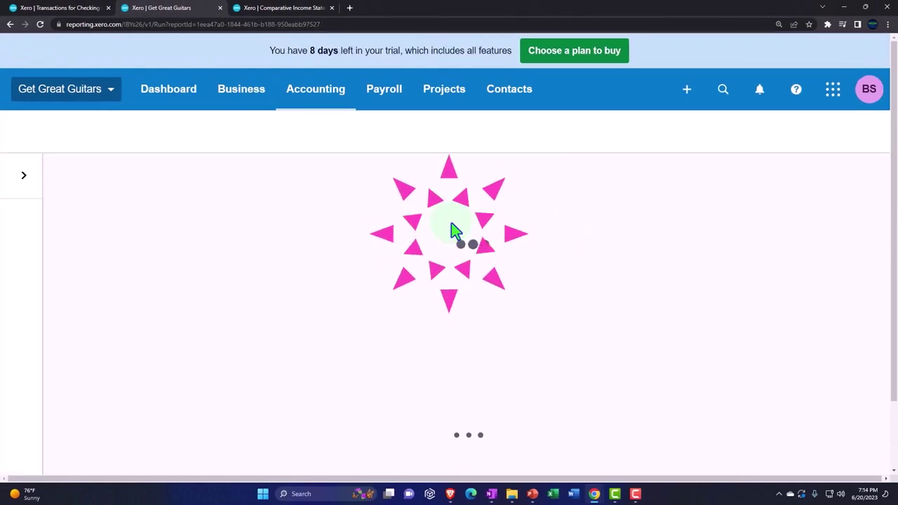
{"action": "scroll", "coordinate": [454, 232], "scroll_direction": "down", "scroll_amount": 3}
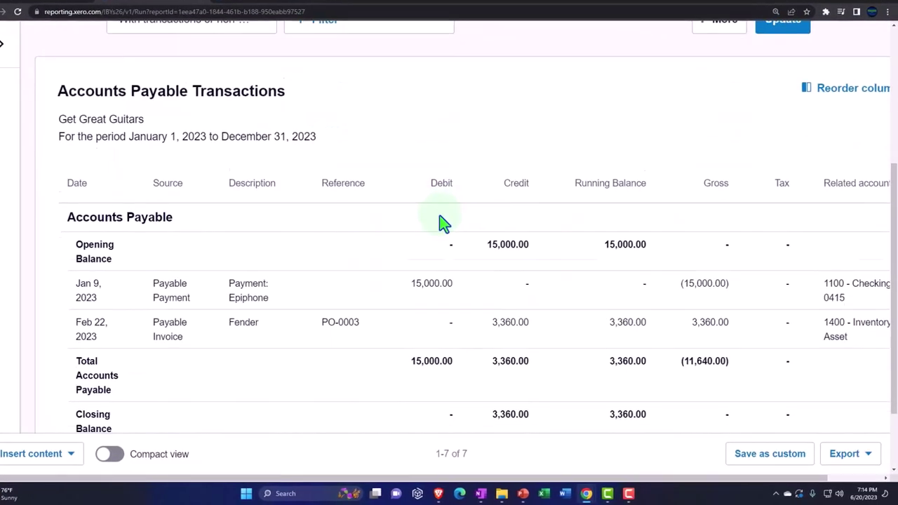
{"action": "scroll", "coordinate": [435, 215], "scroll_direction": "down", "scroll_amount": 1}
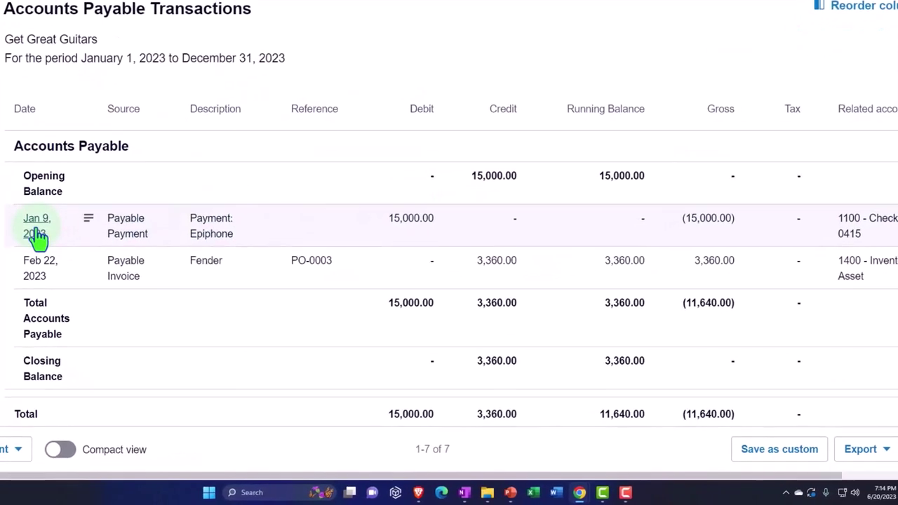
Return to the balance sheet, examine the Fender PO-0003 entry in the Inventory Asset transactions, and go back to the report
{"action": "key", "text": "ctrl+minus"}
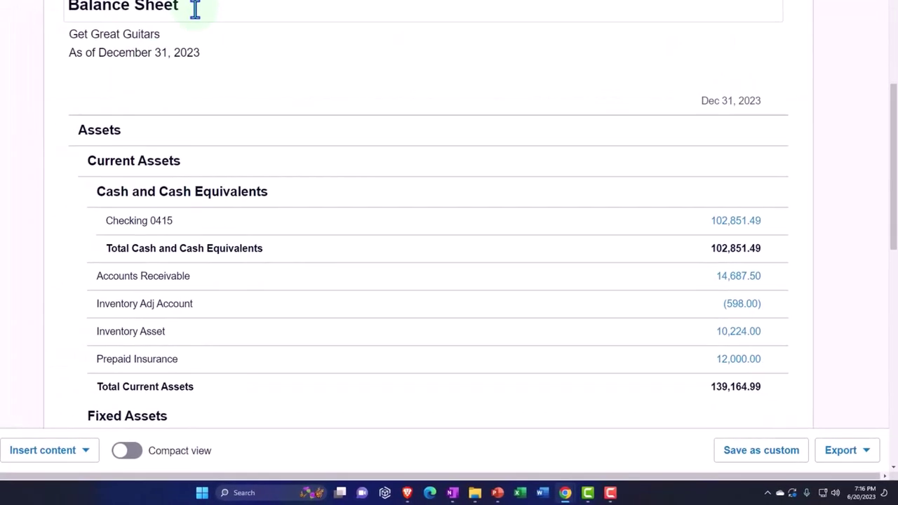
{"action": "scroll", "coordinate": [267, 137], "scroll_direction": "down", "scroll_amount": 2}
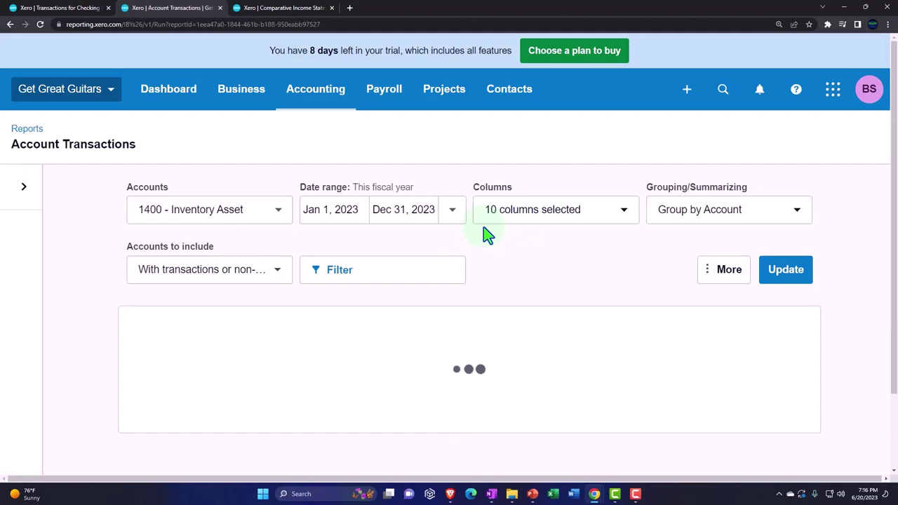
{"action": "scroll", "coordinate": [484, 227], "scroll_direction": "down", "scroll_amount": 5}
{"action": "scroll", "coordinate": [483, 227], "scroll_direction": "down", "scroll_amount": 7}
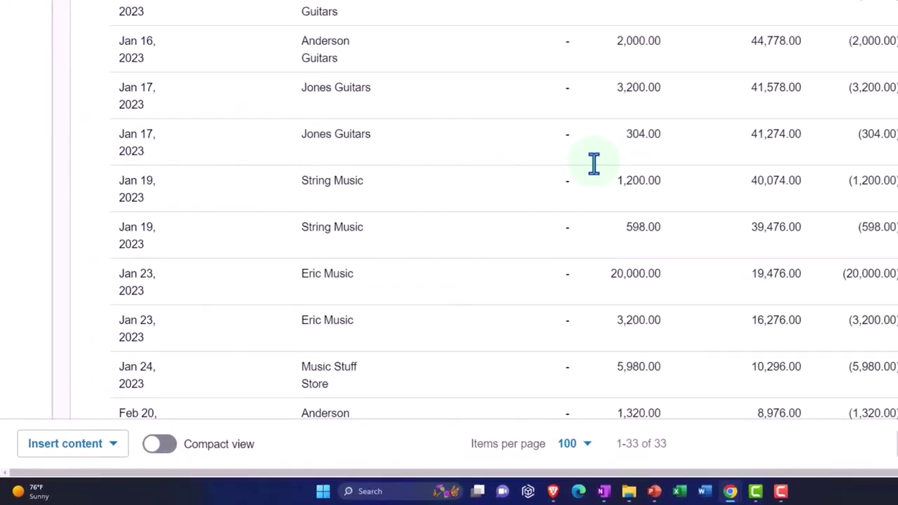
{"action": "scroll", "coordinate": [593, 164], "scroll_direction": "down", "scroll_amount": 10}
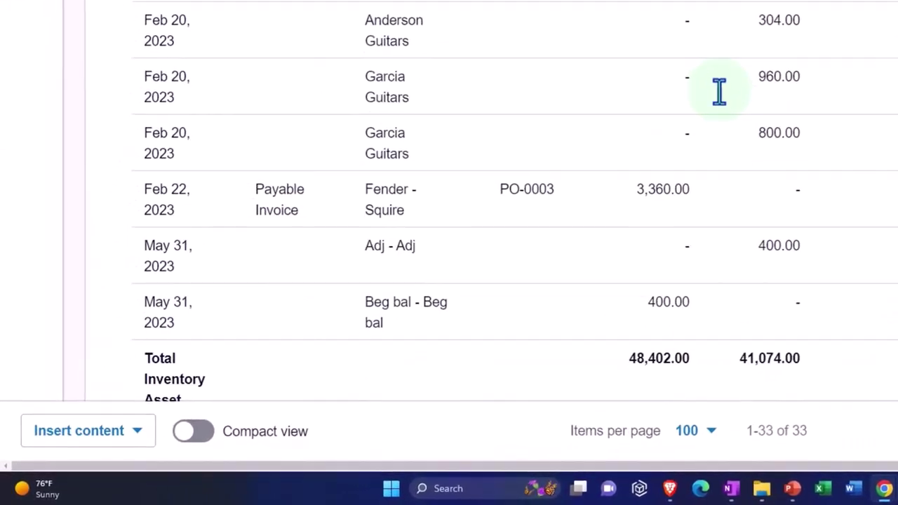
{"action": "scroll", "coordinate": [566, 243], "scroll_direction": "up", "scroll_amount": 1}
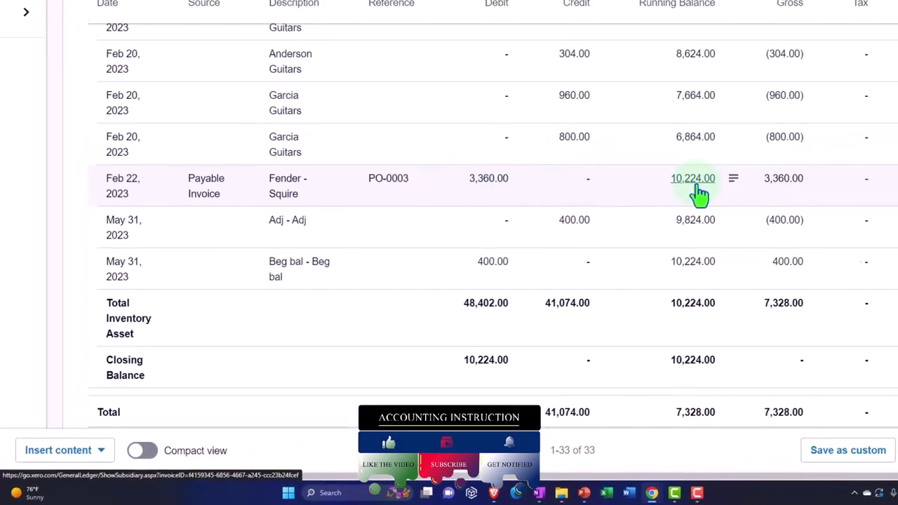
{"action": "scroll", "coordinate": [226, 291], "scroll_direction": "up", "scroll_amount": 15}
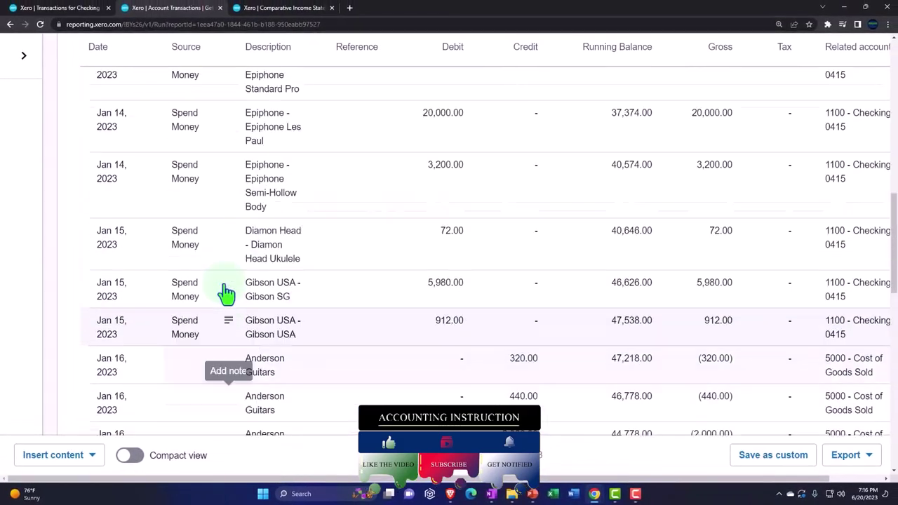
{"action": "scroll", "coordinate": [227, 292], "scroll_direction": "up", "scroll_amount": 4}
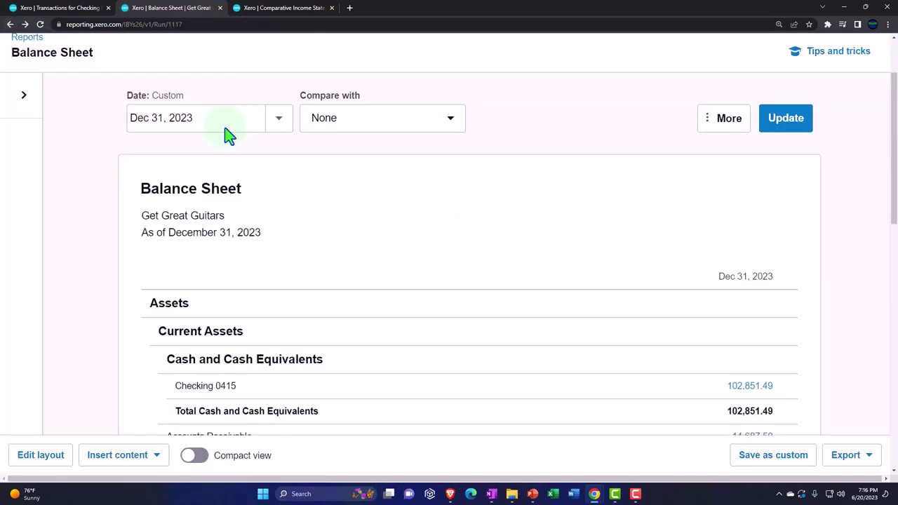
Duplicate the Comparative Income Statement browser tab
{"action": "left_click", "coordinate": [297, 15]}
{"action": "right_click", "coordinate": [297, 14]}
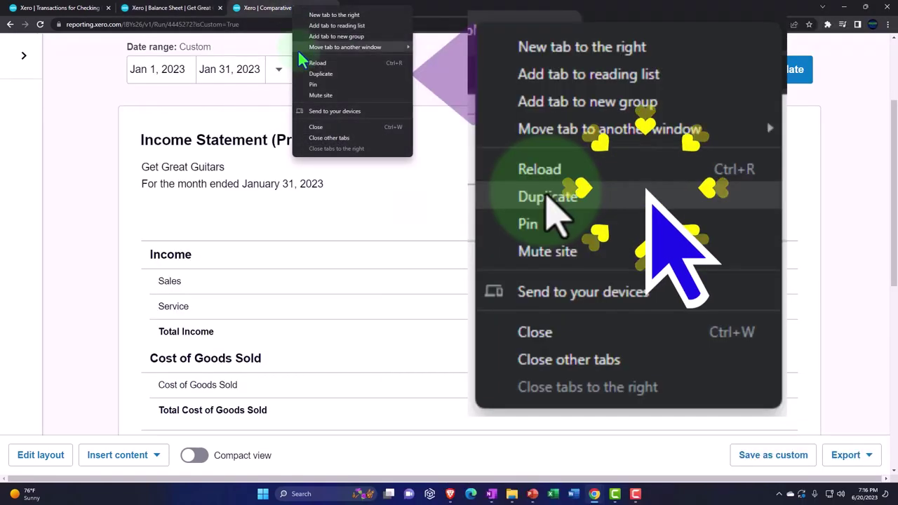
{"action": "left_click", "coordinate": [308, 71]}
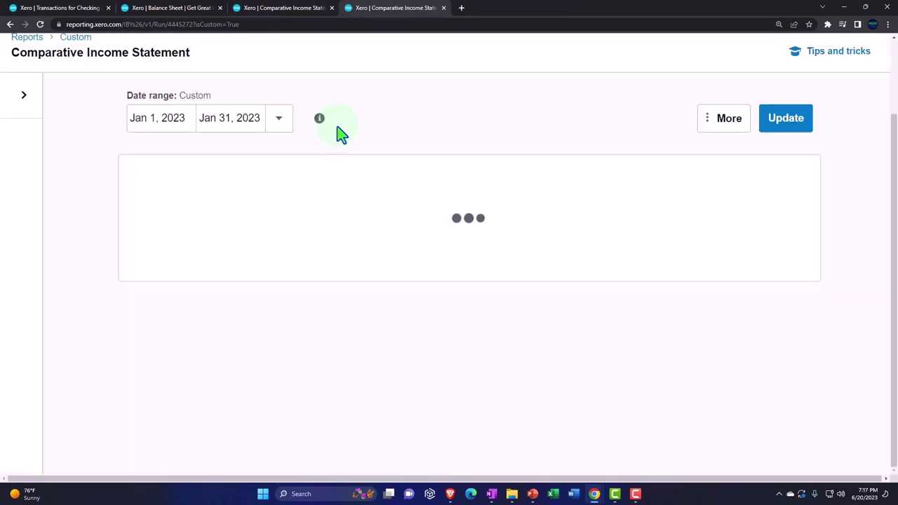
Find the Inventory Item List report in the duplicated tab and examine the quantities and values under 1400 - Inventory Asset
{"action": "scroll", "coordinate": [337, 140], "scroll_direction": "up", "scroll_amount": 2}
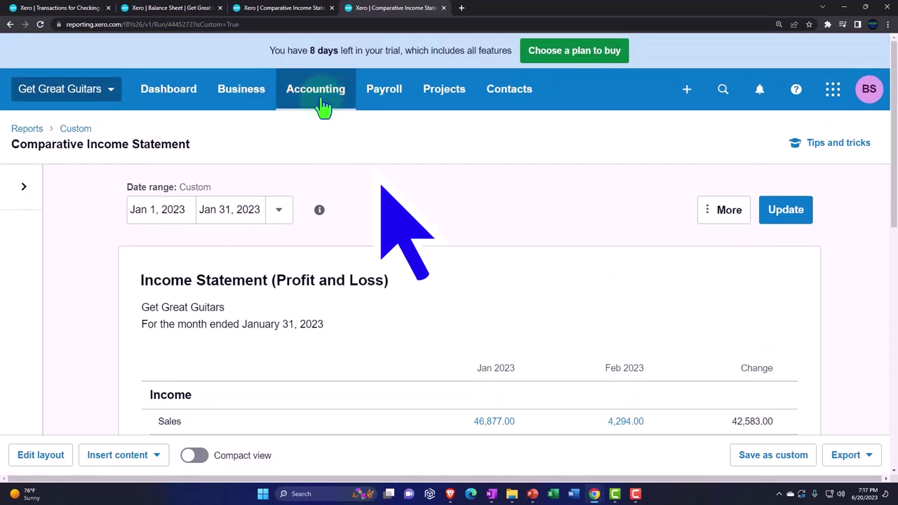
{"action": "left_click", "coordinate": [322, 102]}
{"action": "left_click", "coordinate": [330, 167]}
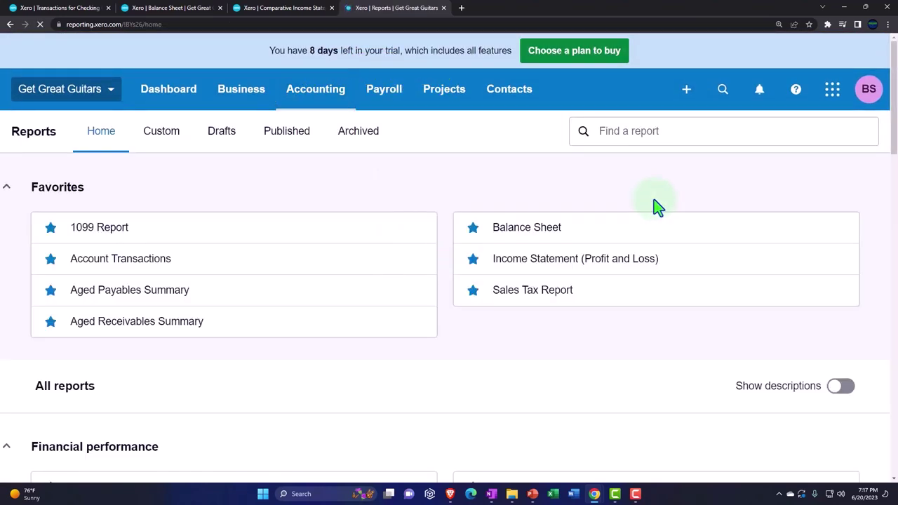
{"action": "left_click", "coordinate": [639, 134]}
{"action": "type", "text": "inventr"}
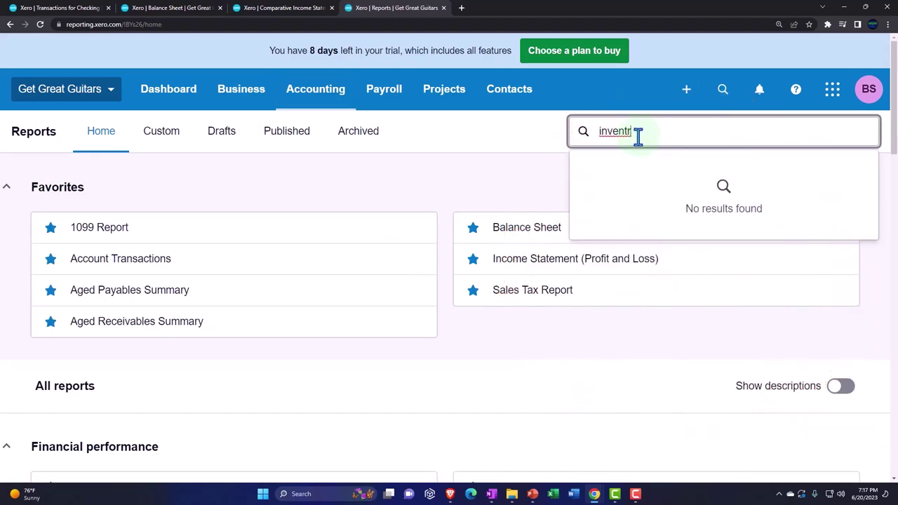
{"action": "key", "text": "BackSpace"}
{"action": "left_click", "coordinate": [650, 210]}
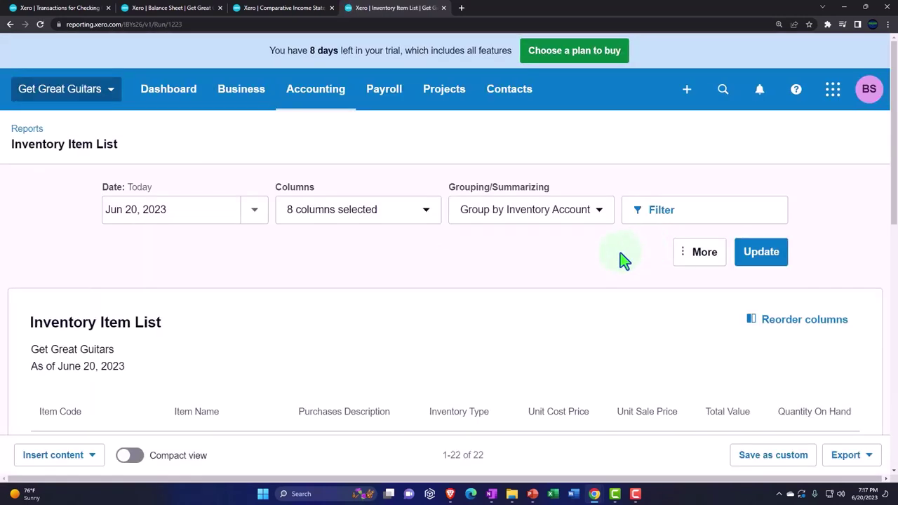
{"action": "scroll", "coordinate": [621, 258], "scroll_direction": "down", "scroll_amount": 2}
{"action": "scroll", "coordinate": [620, 254], "scroll_direction": "down", "scroll_amount": 5}
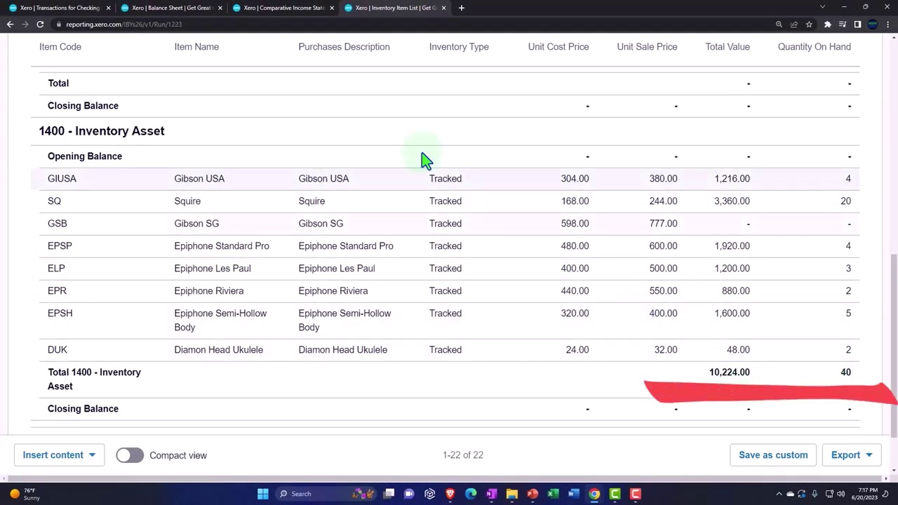
Look over the Checking 0415 account transactions in their browser tab and open the Purchase Orders list there
{"action": "left_click", "coordinate": [172, 10]}
{"action": "scroll", "coordinate": [303, 187], "scroll_direction": "down", "scroll_amount": 3}
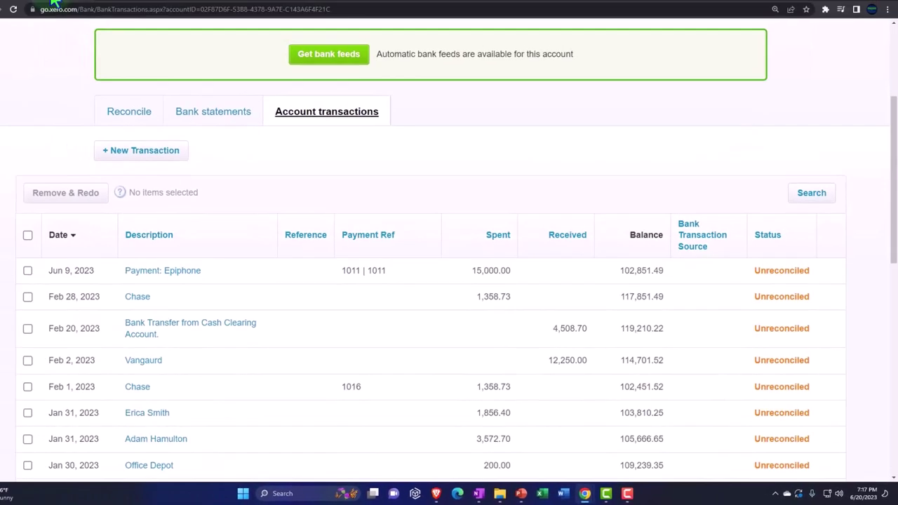
{"action": "scroll", "coordinate": [175, 233], "scroll_direction": "up", "scroll_amount": 3}
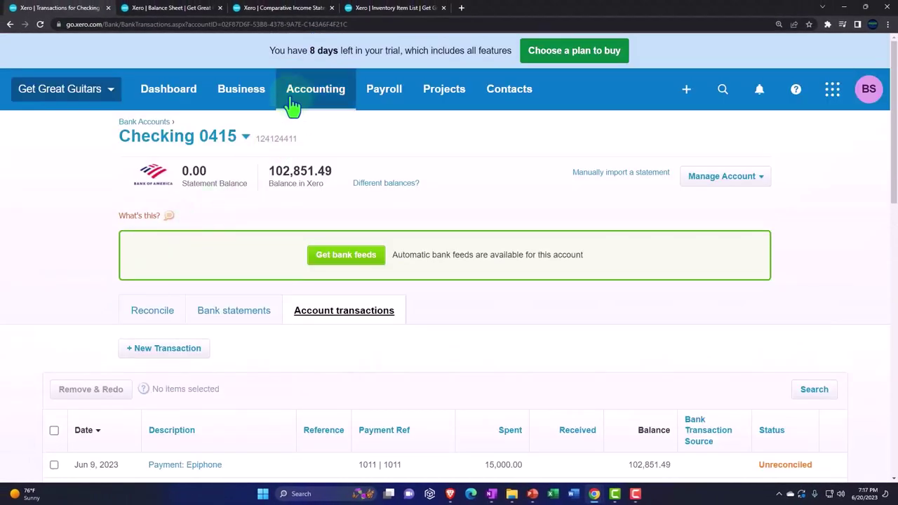
{"action": "left_click", "coordinate": [250, 105]}
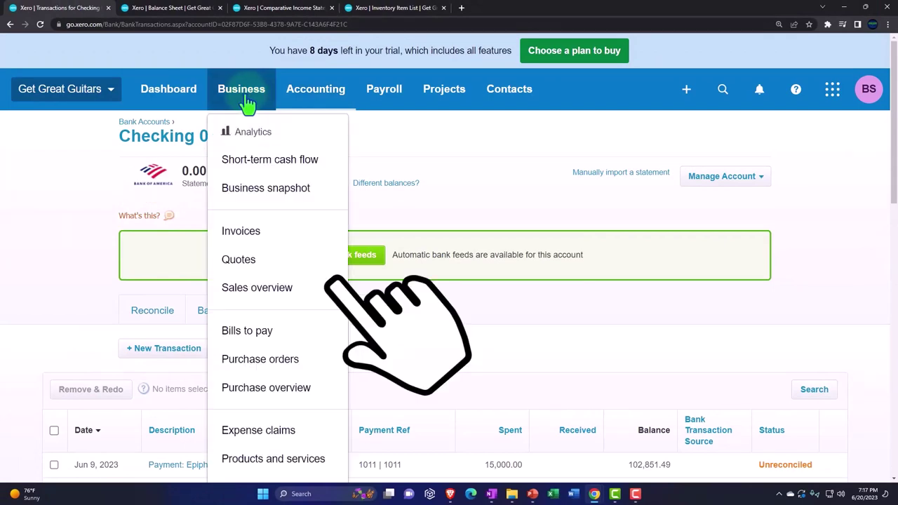
{"action": "scroll", "coordinate": [264, 245], "scroll_direction": "down", "scroll_amount": 1}
{"action": "left_click", "coordinate": [266, 266]}
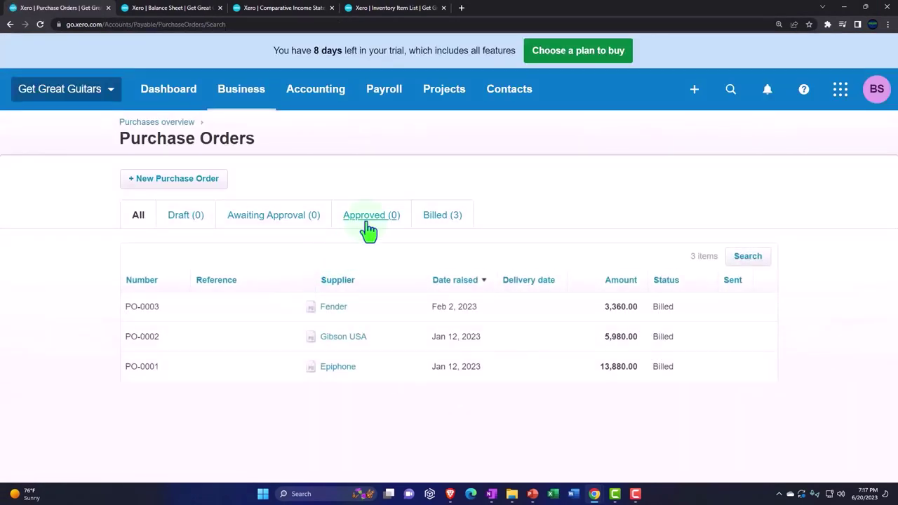
Check the approved purchase orders and list the bills awaiting payment
{"action": "left_click", "coordinate": [366, 223]}
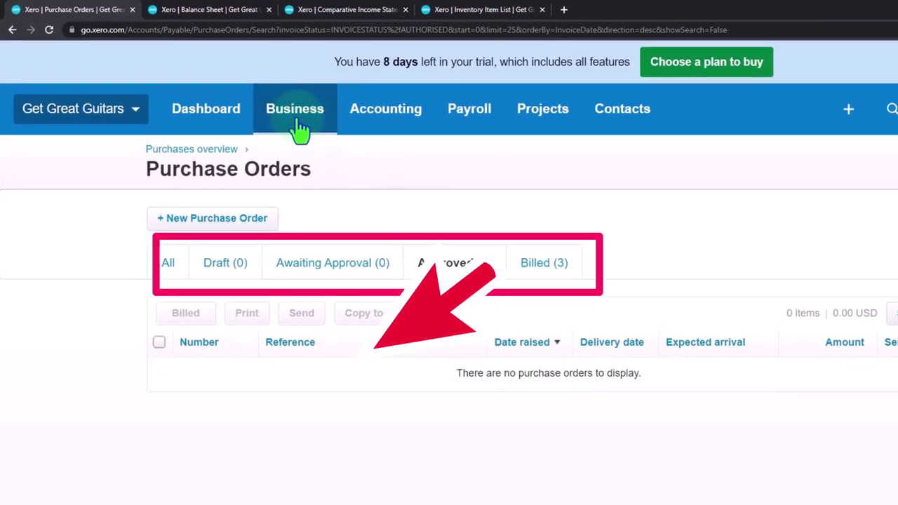
{"action": "left_click", "coordinate": [307, 133]}
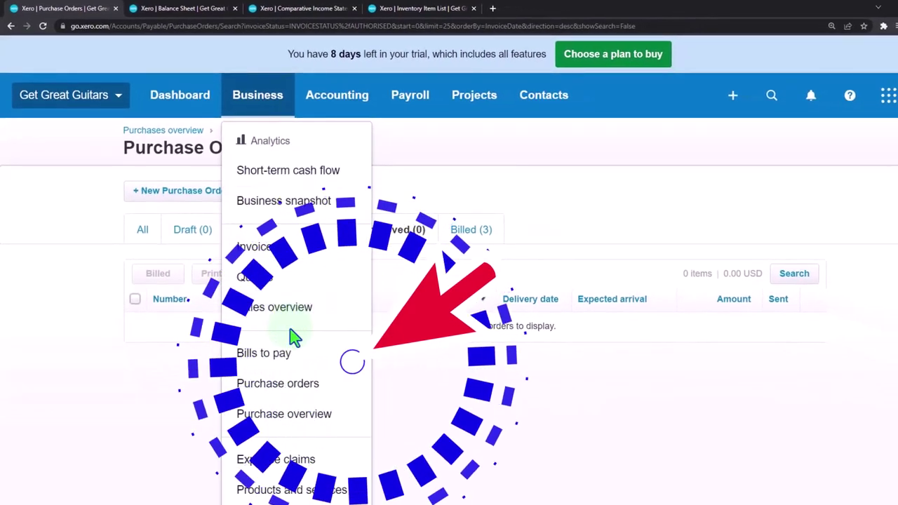
{"action": "left_click", "coordinate": [296, 358]}
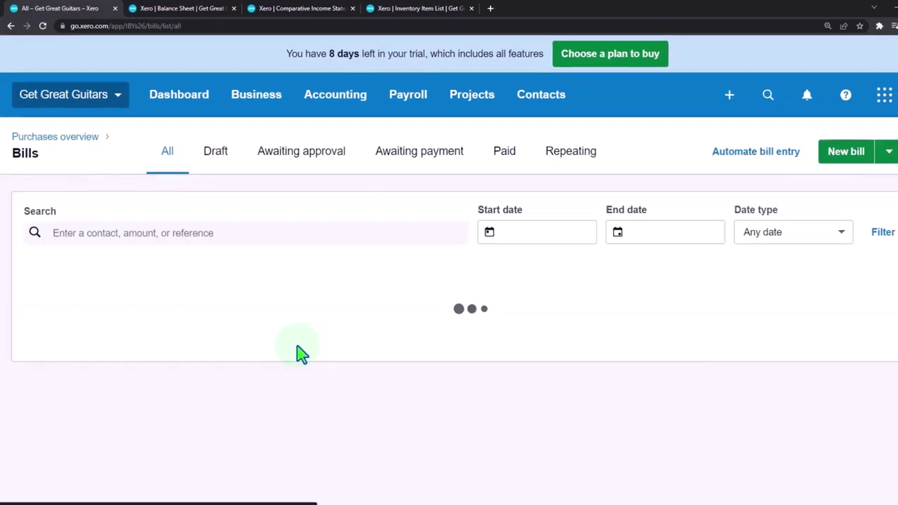
{"action": "key", "text": "ctrl+minus"}
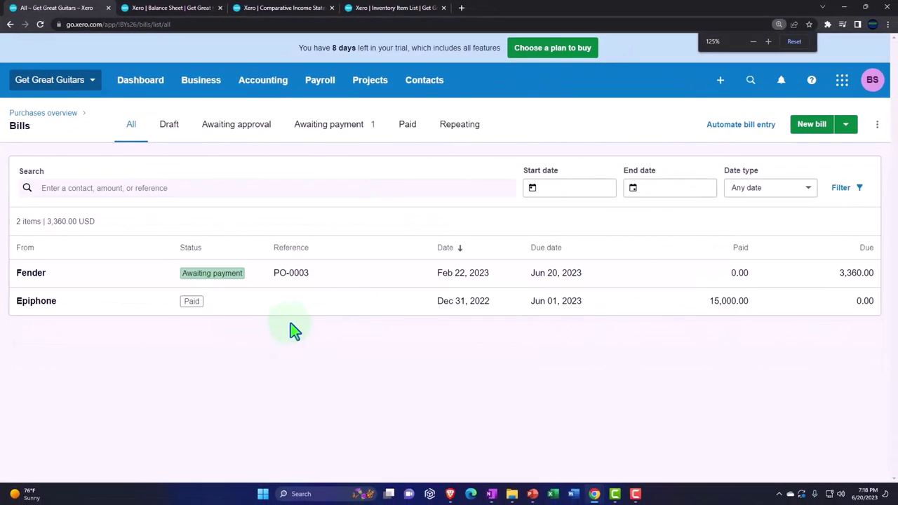
{"action": "left_click", "coordinate": [335, 137]}
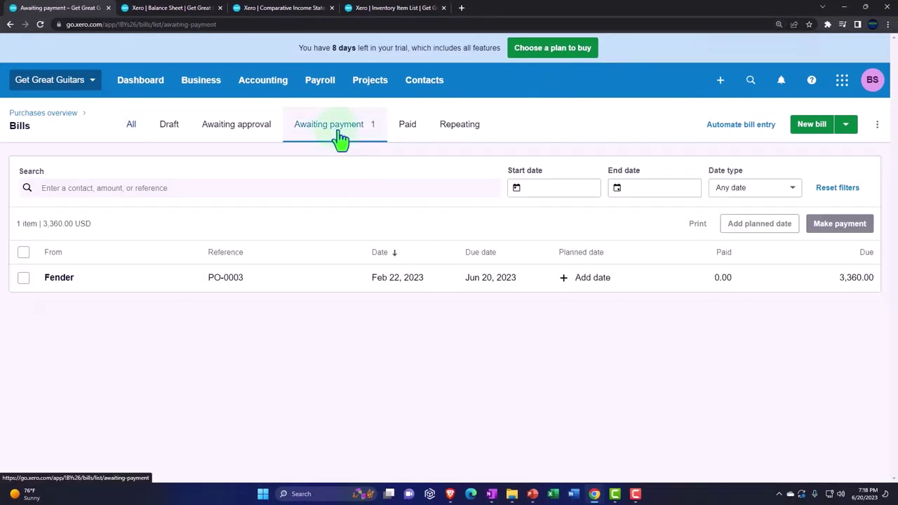
Open the Fender contact record and review its bill awaiting payment and its activity history for PO-0003
{"action": "left_click", "coordinate": [424, 82]}
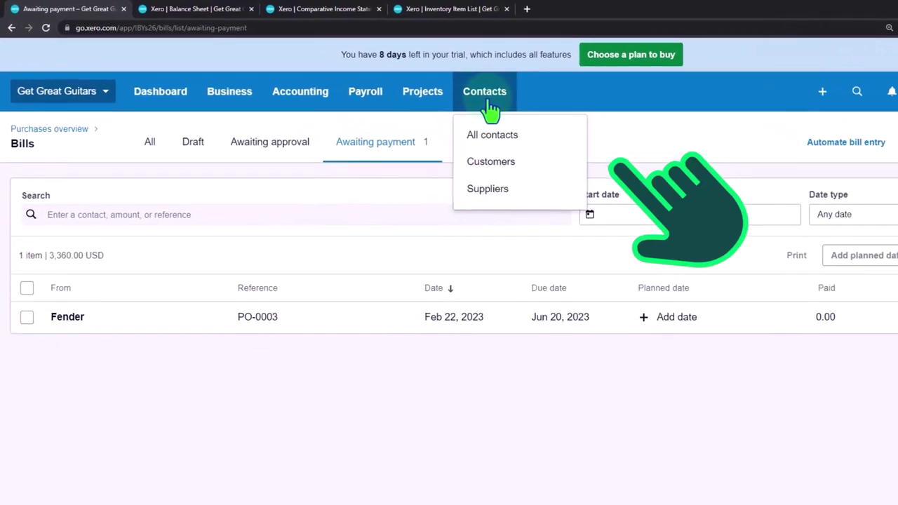
{"action": "left_click", "coordinate": [541, 149]}
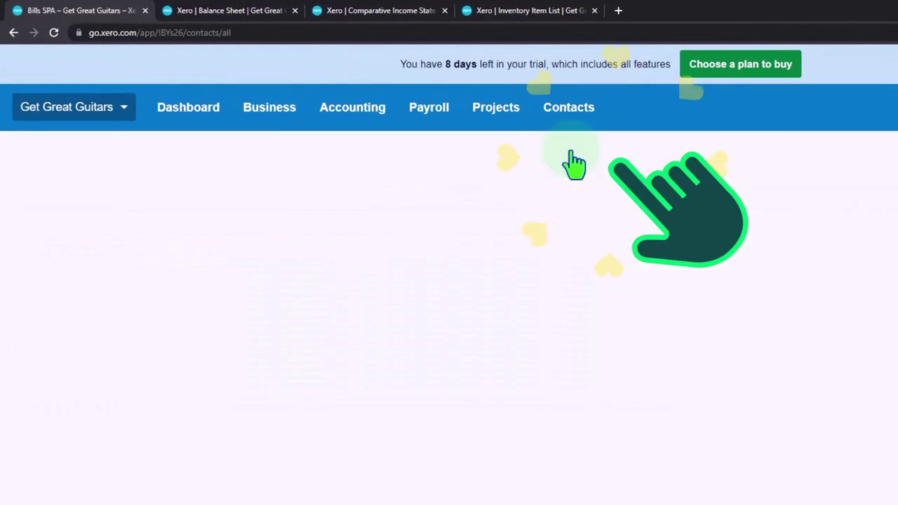
{"action": "scroll", "coordinate": [562, 189], "scroll_direction": "down", "scroll_amount": 3}
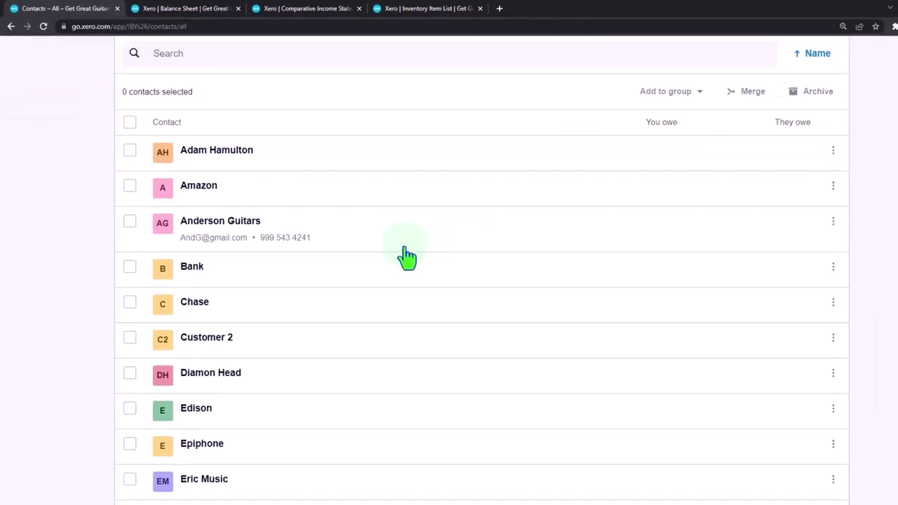
{"action": "scroll", "coordinate": [407, 258], "scroll_direction": "down", "scroll_amount": 3}
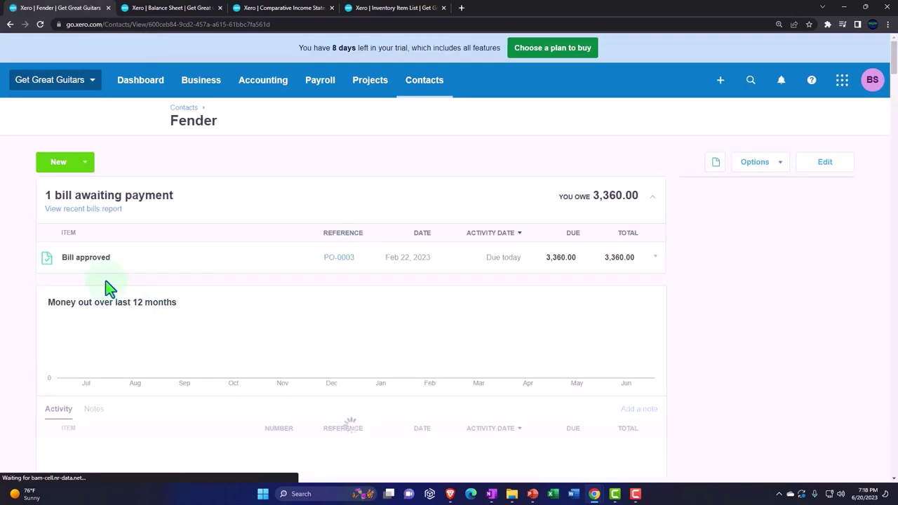
{"action": "scroll", "coordinate": [28, 277], "scroll_direction": "down", "scroll_amount": 1}
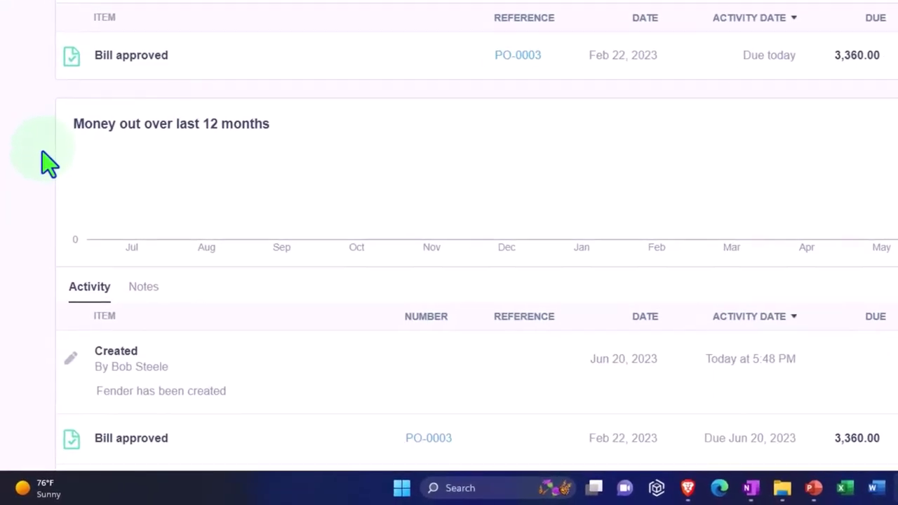
{"action": "scroll", "coordinate": [42, 151], "scroll_direction": "down", "scroll_amount": 3}
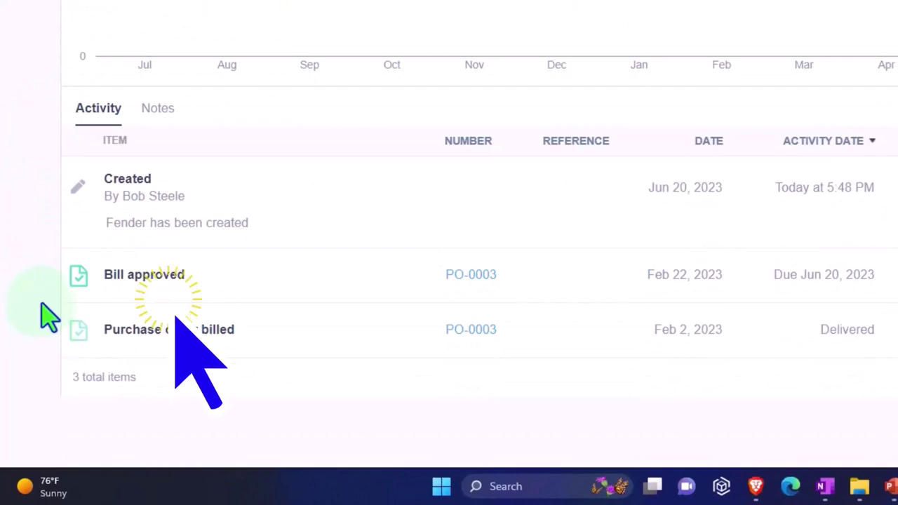
{"action": "scroll", "coordinate": [41, 306], "scroll_direction": "up", "scroll_amount": 3}
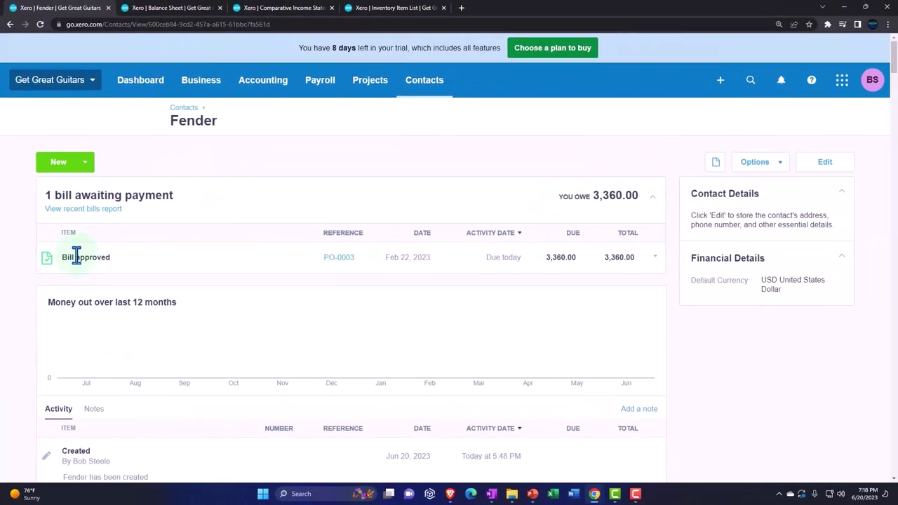
Find and open the current version of the Trial Balance report in the Inventory Item List browser tab
{"action": "left_click", "coordinate": [403, 10]}
{"action": "scroll", "coordinate": [495, 257], "scroll_direction": "up", "scroll_amount": 10}
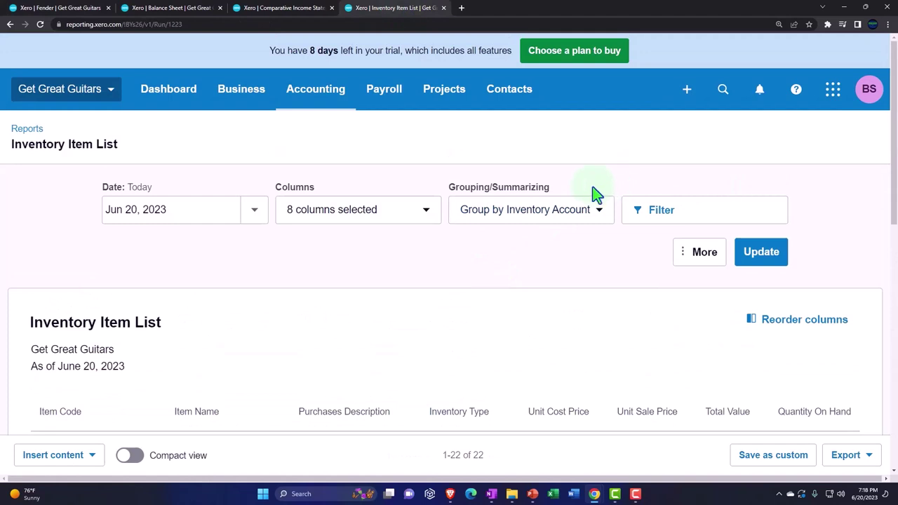
{"action": "left_click", "coordinate": [322, 104]}
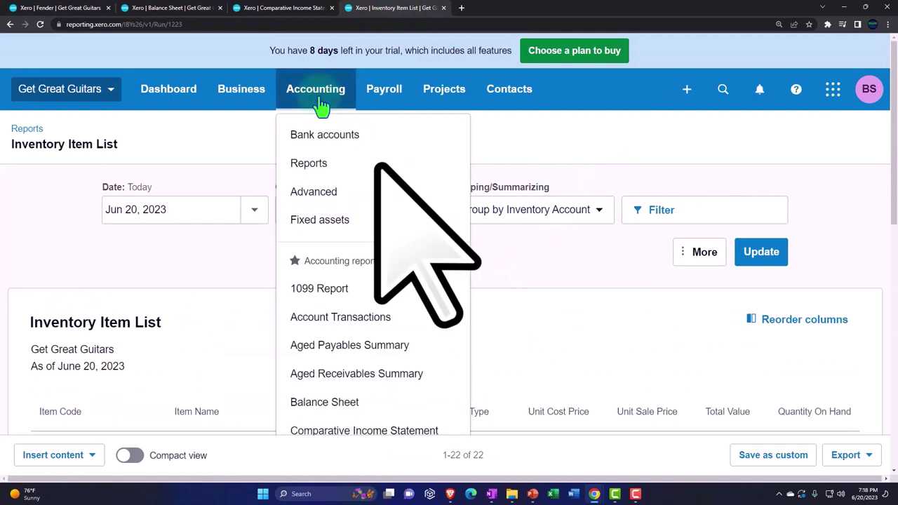
{"action": "left_click", "coordinate": [316, 163]}
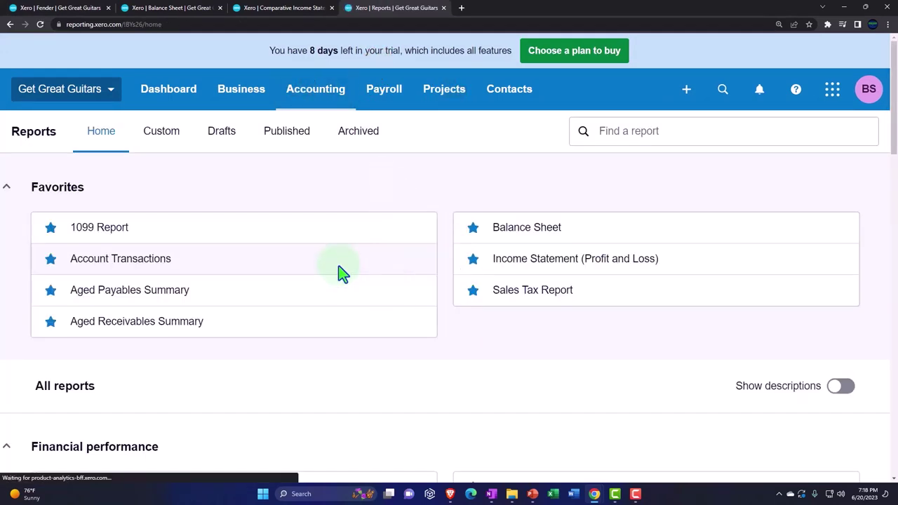
{"action": "left_click", "coordinate": [634, 137]}
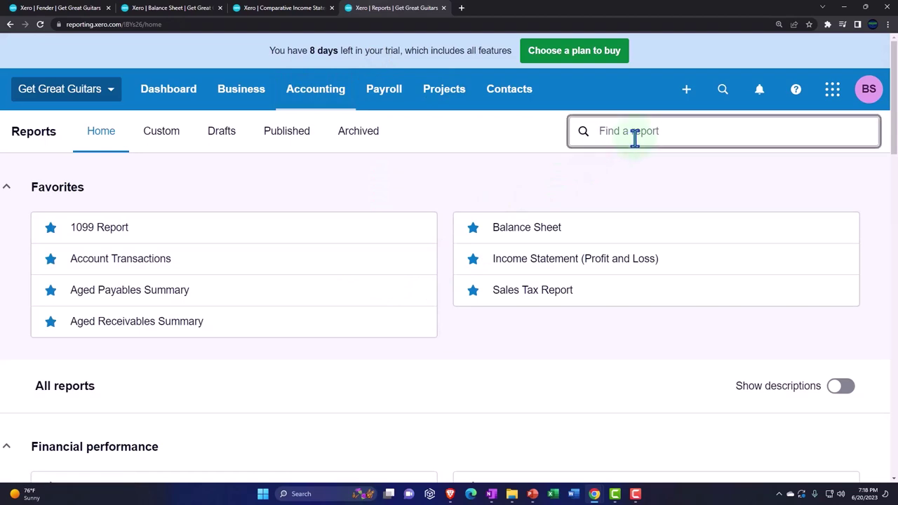
{"action": "type", "text": "tri"}
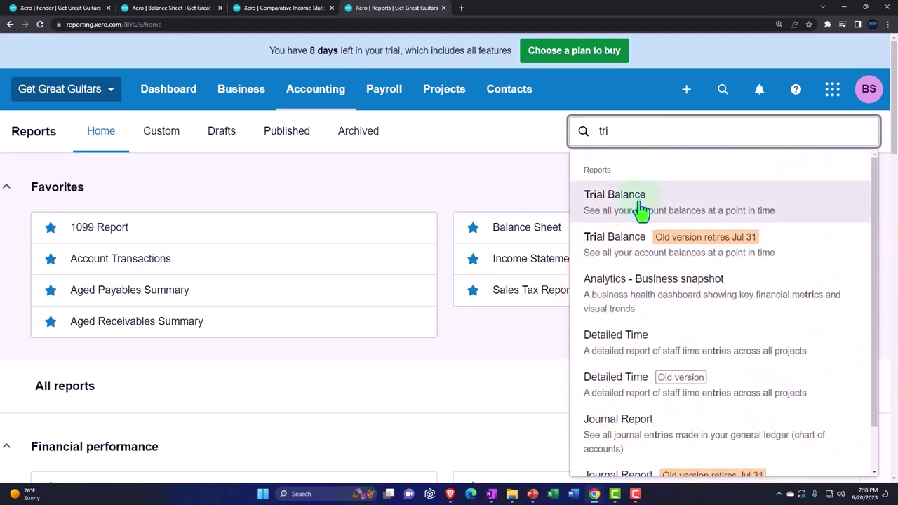
{"action": "left_click", "coordinate": [642, 209]}
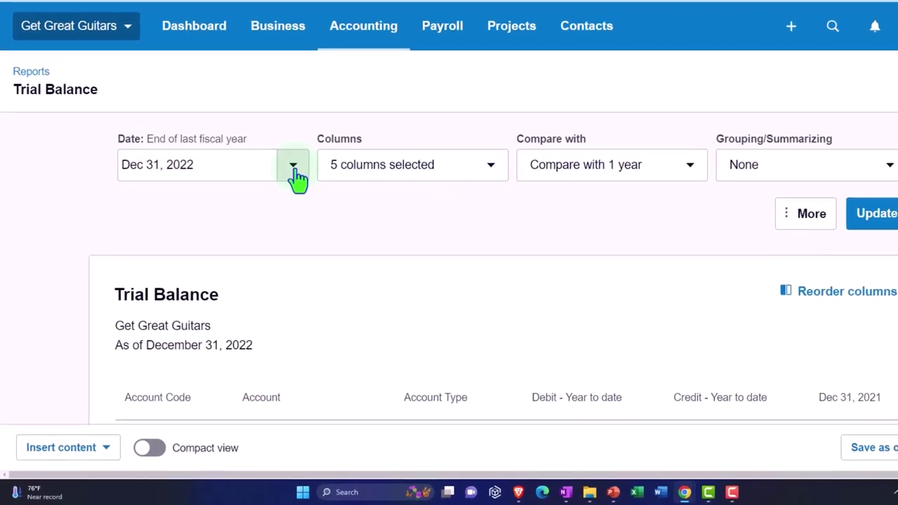
Set the Trial Balance to the custom date Dec 31, 2023 and update the report
{"action": "left_click", "coordinate": [294, 169]}
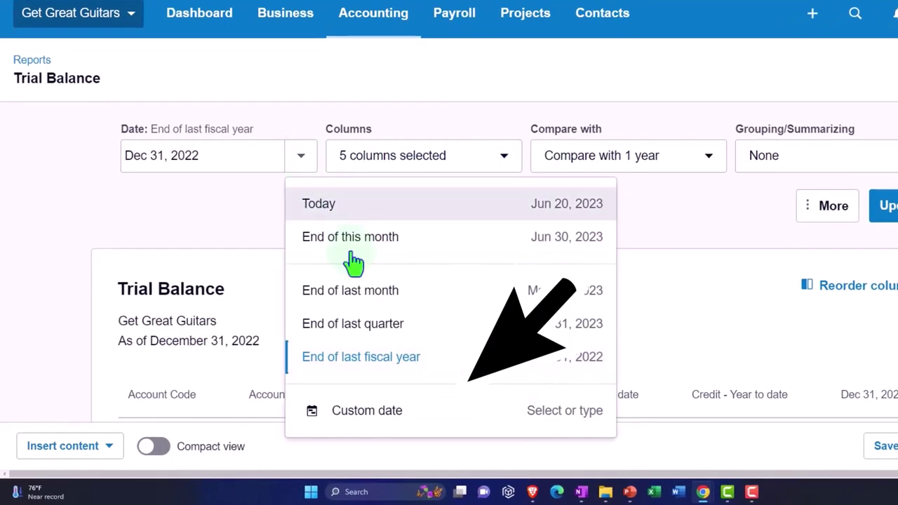
{"action": "left_click", "coordinate": [377, 414]}
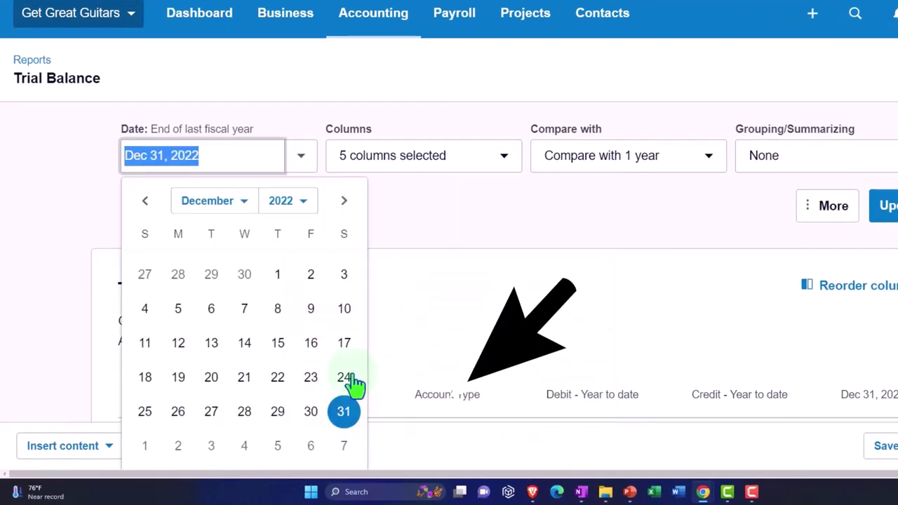
{"action": "left_click", "coordinate": [302, 204]}
{"action": "left_click", "coordinate": [277, 72]}
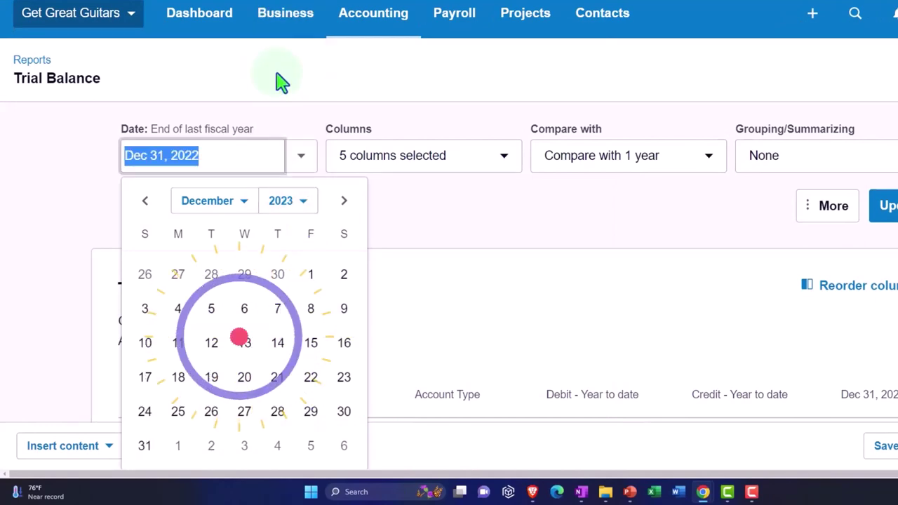
{"action": "left_click", "coordinate": [145, 446]}
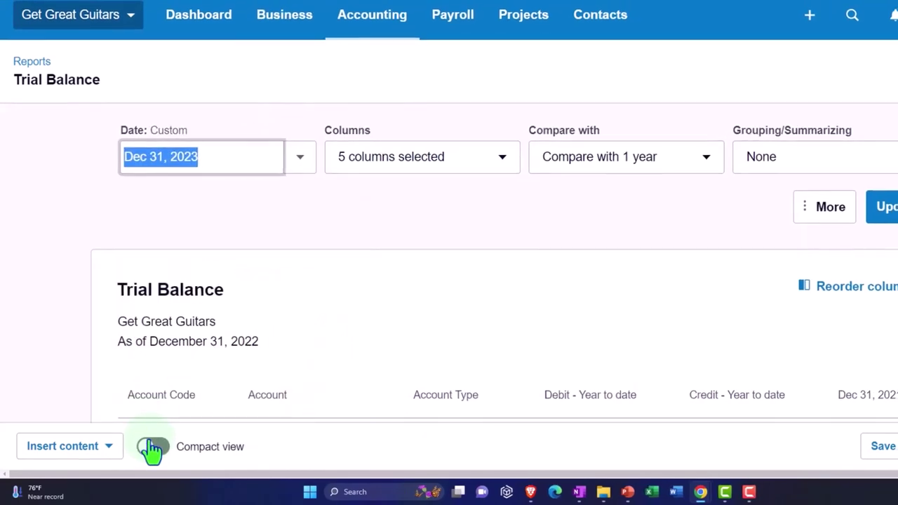
{"action": "left_click", "coordinate": [885, 205]}
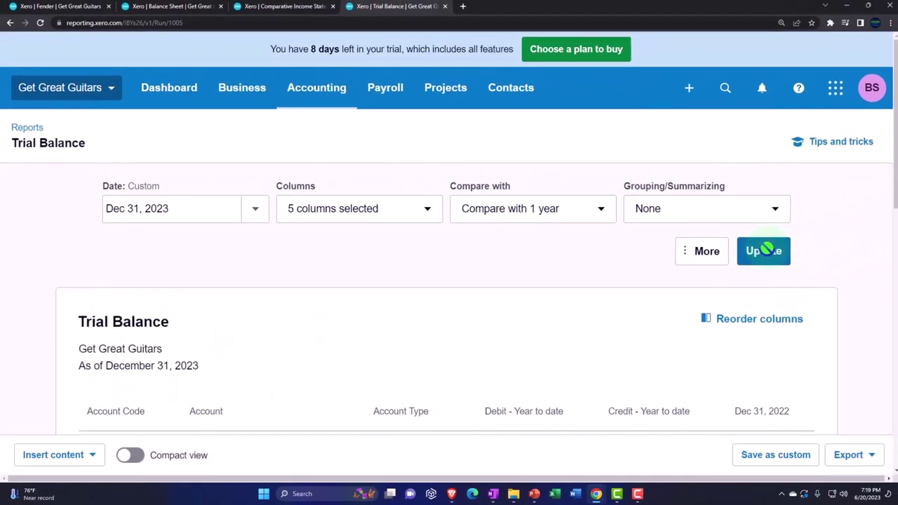
Examine the Trial Balance from the bank, inventory and payable accounts down to the expense accounts and column totals
{"action": "scroll", "coordinate": [741, 259], "scroll_direction": "down", "scroll_amount": 2}
{"action": "scroll", "coordinate": [744, 256], "scroll_direction": "down", "scroll_amount": 1}
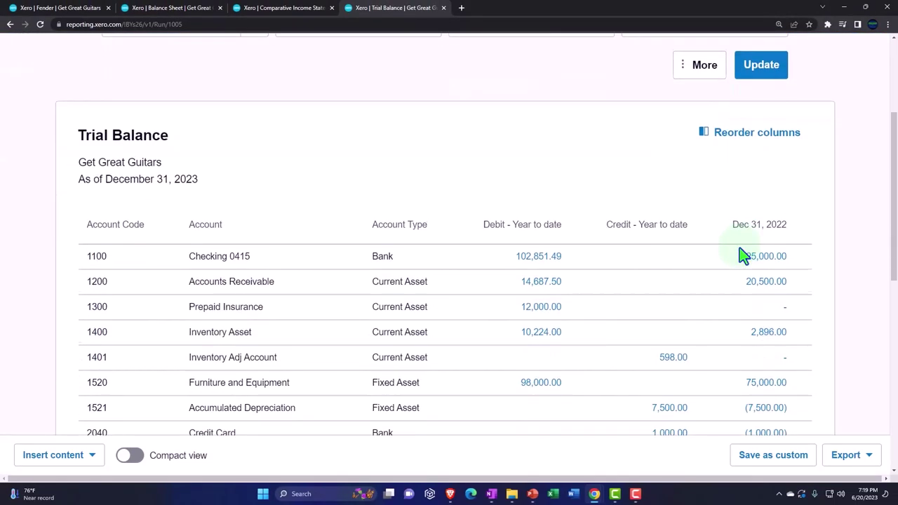
{"action": "scroll", "coordinate": [744, 256], "scroll_direction": "down", "scroll_amount": 1}
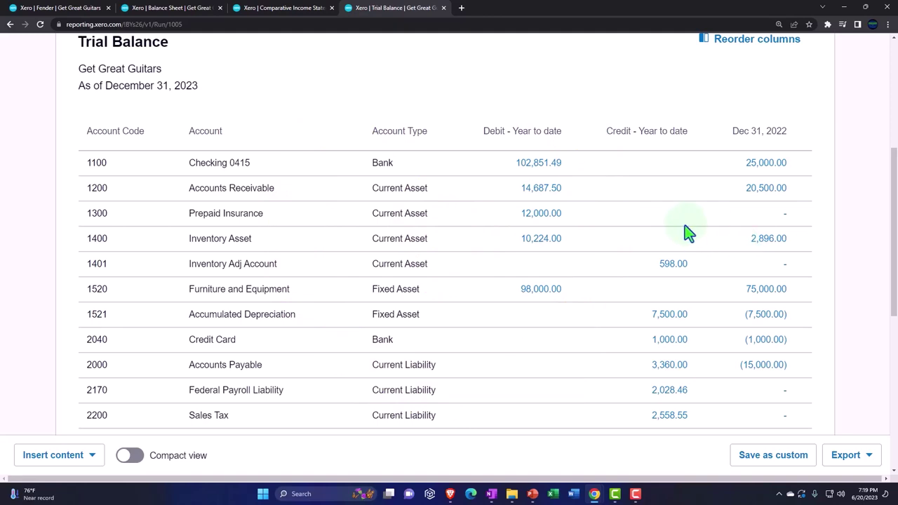
{"action": "scroll", "coordinate": [686, 234], "scroll_direction": "down", "scroll_amount": 1}
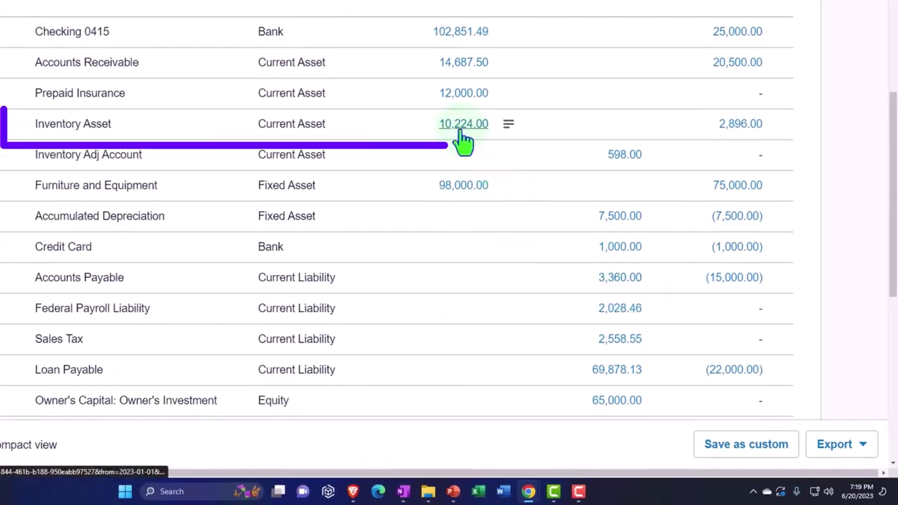
{"action": "scroll", "coordinate": [463, 141], "scroll_direction": "down", "scroll_amount": 2}
{"action": "scroll", "coordinate": [463, 140], "scroll_direction": "down", "scroll_amount": 4}
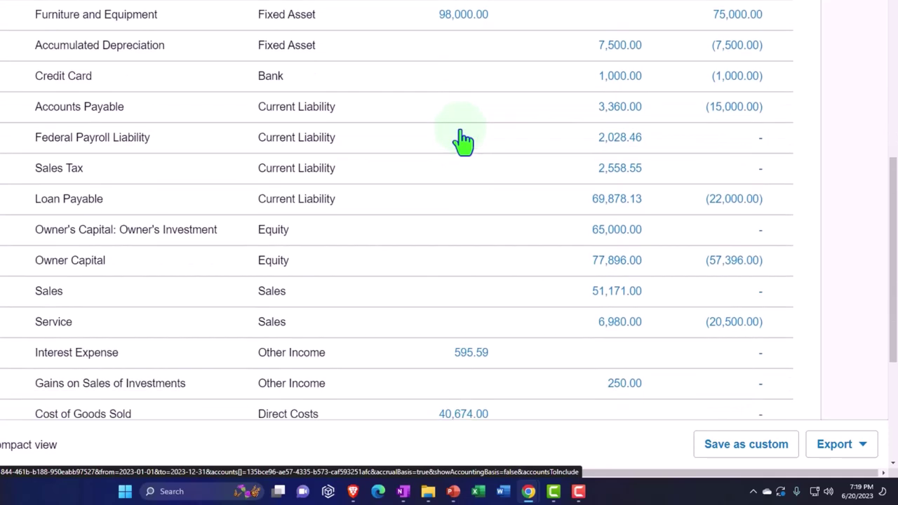
{"action": "scroll", "coordinate": [410, 203], "scroll_direction": "down", "scroll_amount": 1}
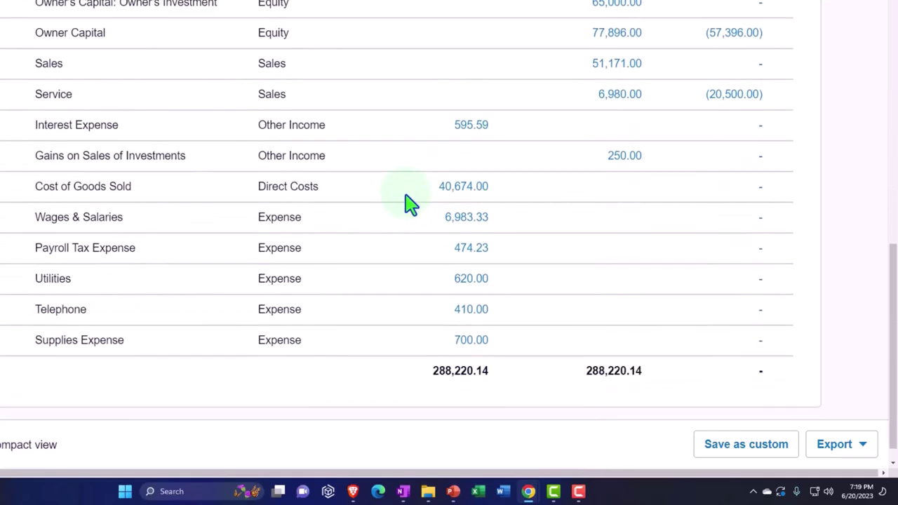